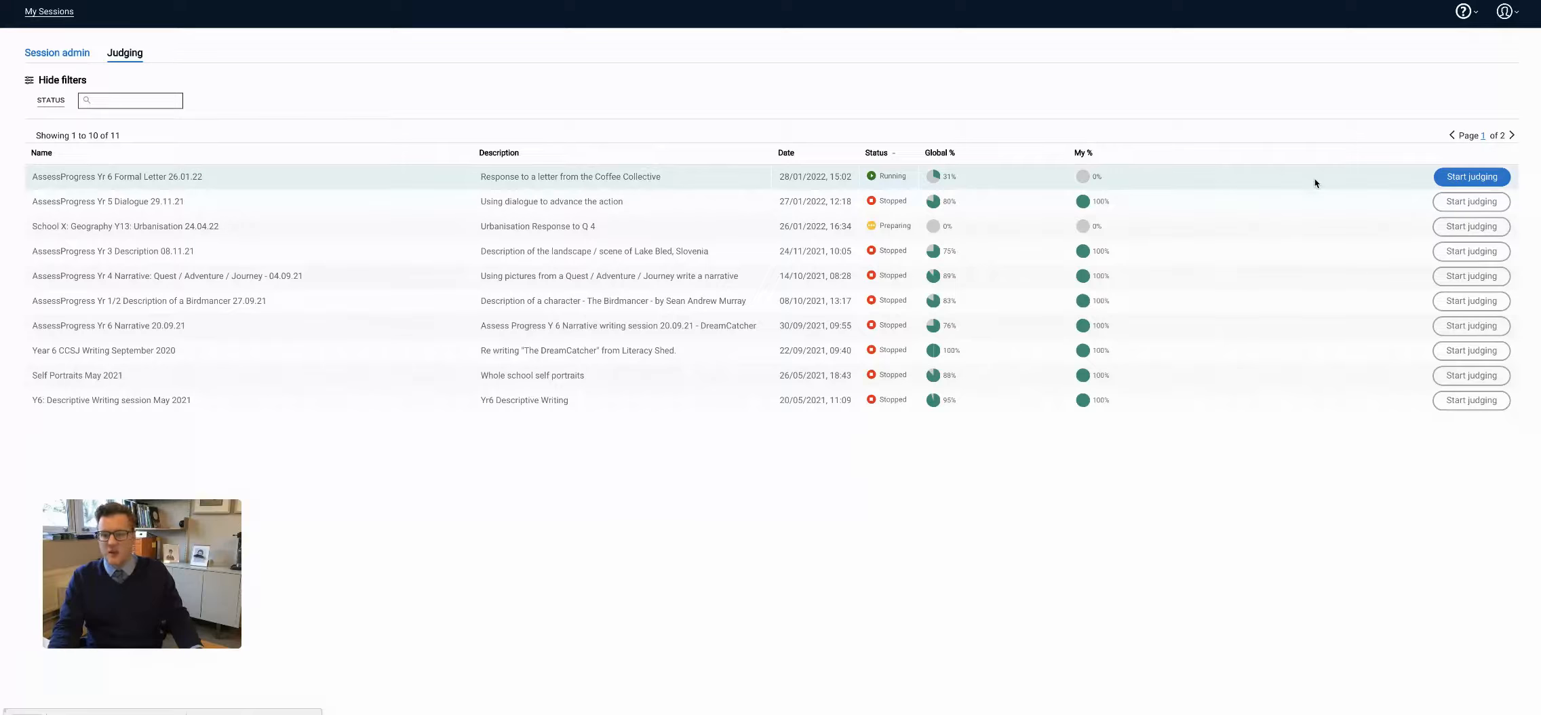
Step: Start judging the AssessProgress Yr 6 Formal Letter 26.01.22 session and submit response B as the better letter of the first pair
click(1462, 179)
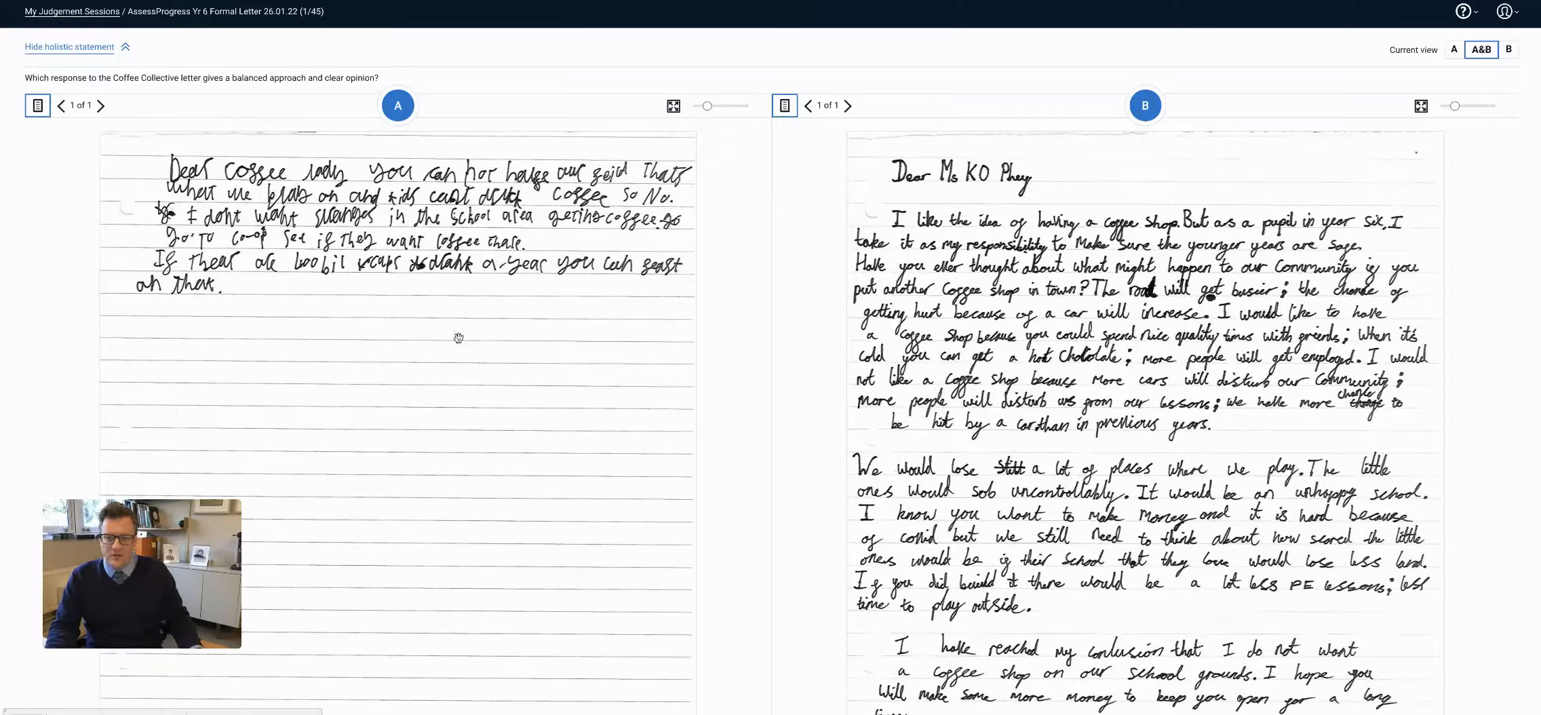
scroll(472, 345, down, 2)
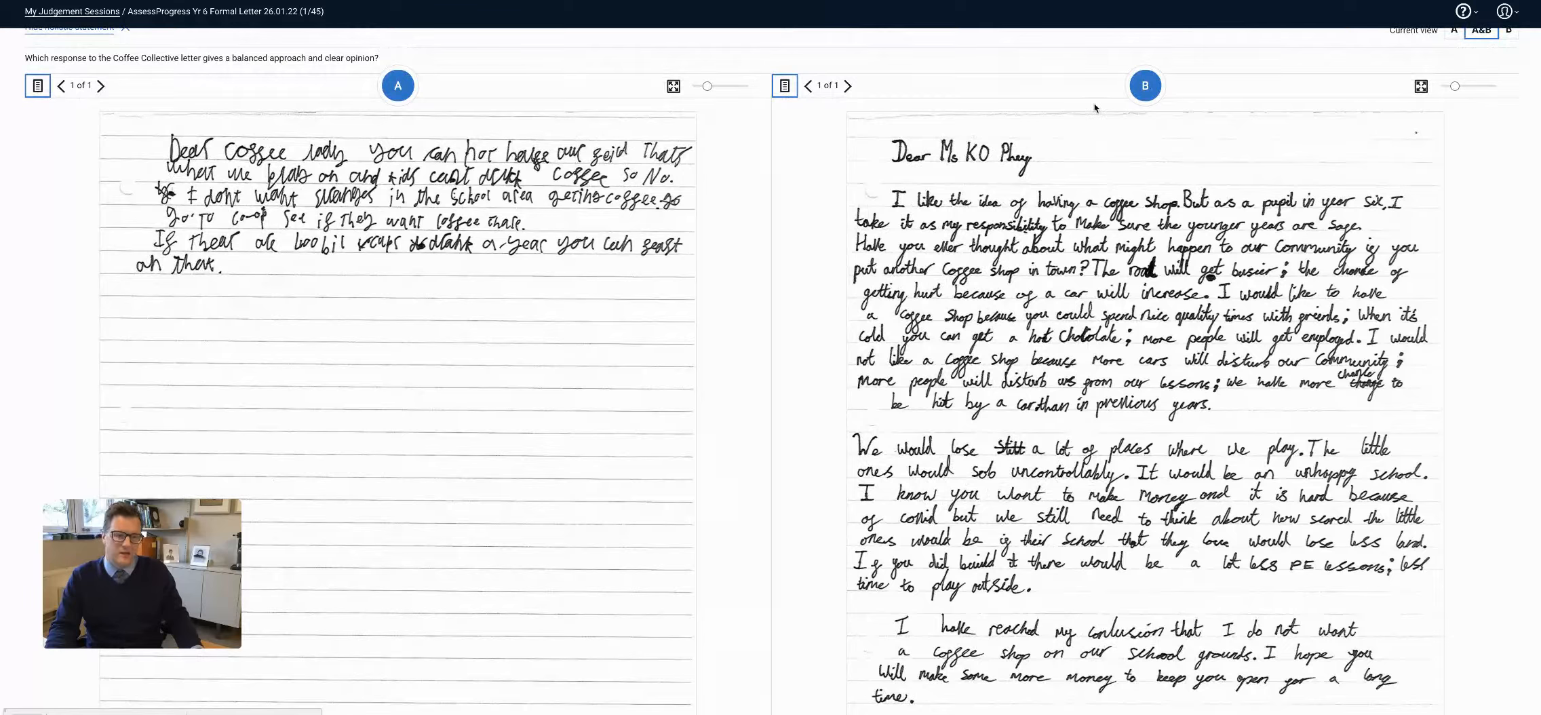
click(1143, 92)
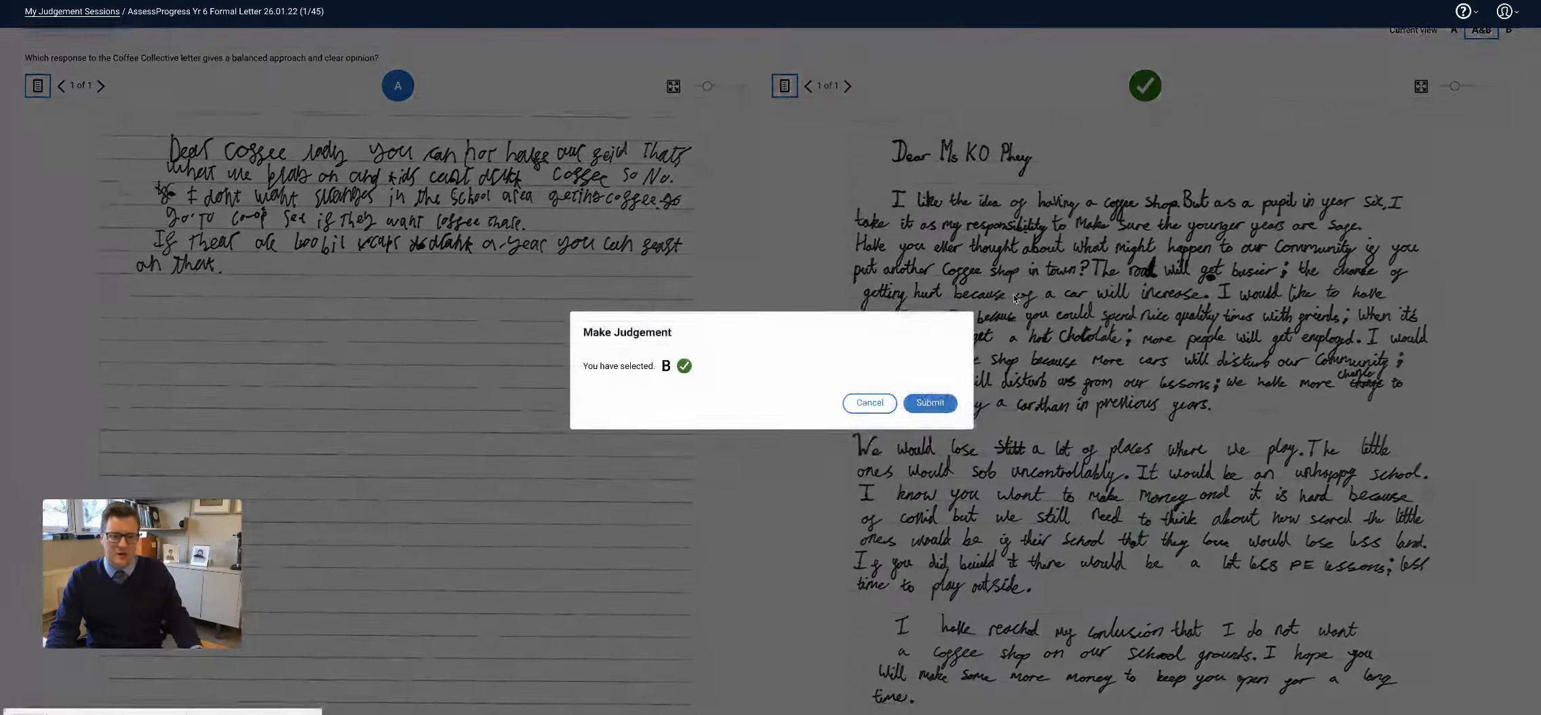
scroll(928, 409, up, 1)
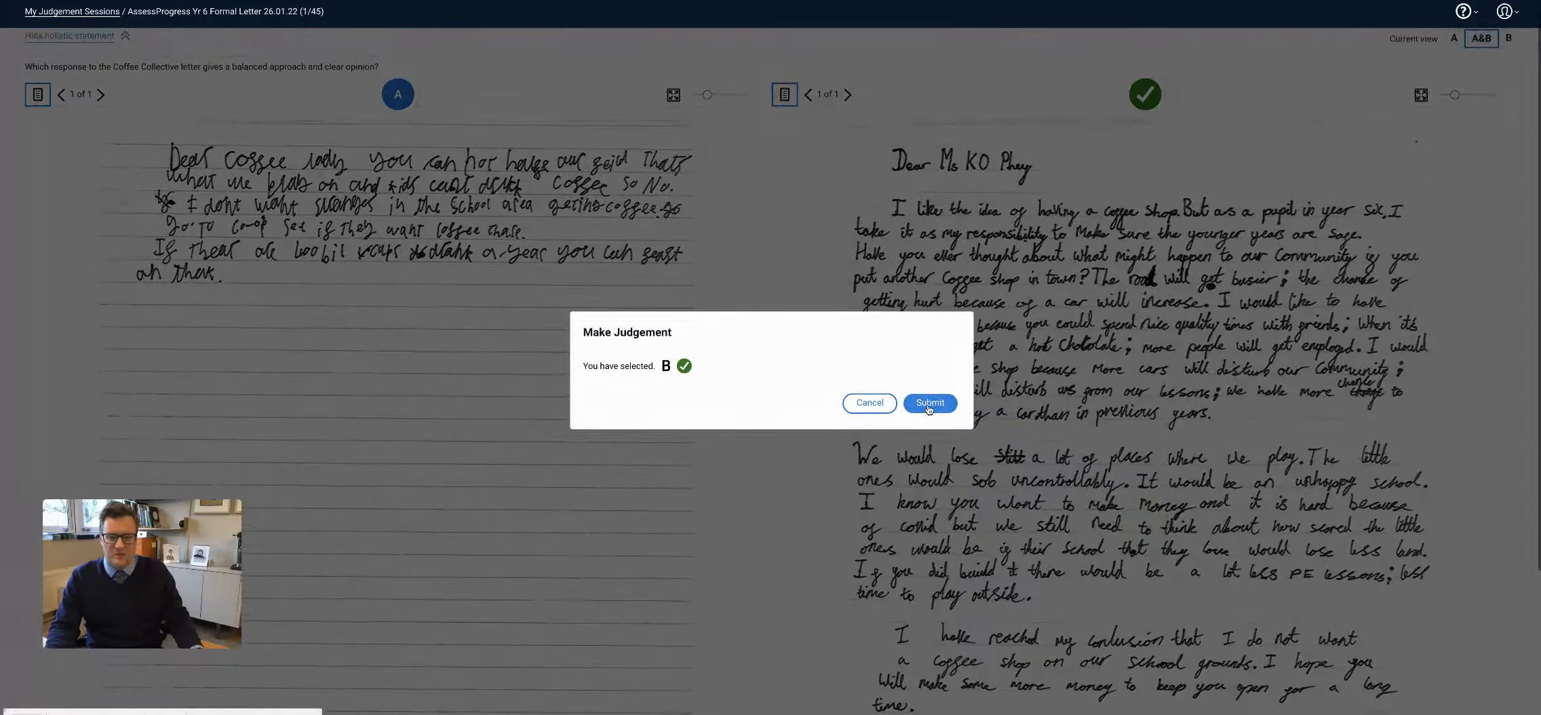
click(928, 406)
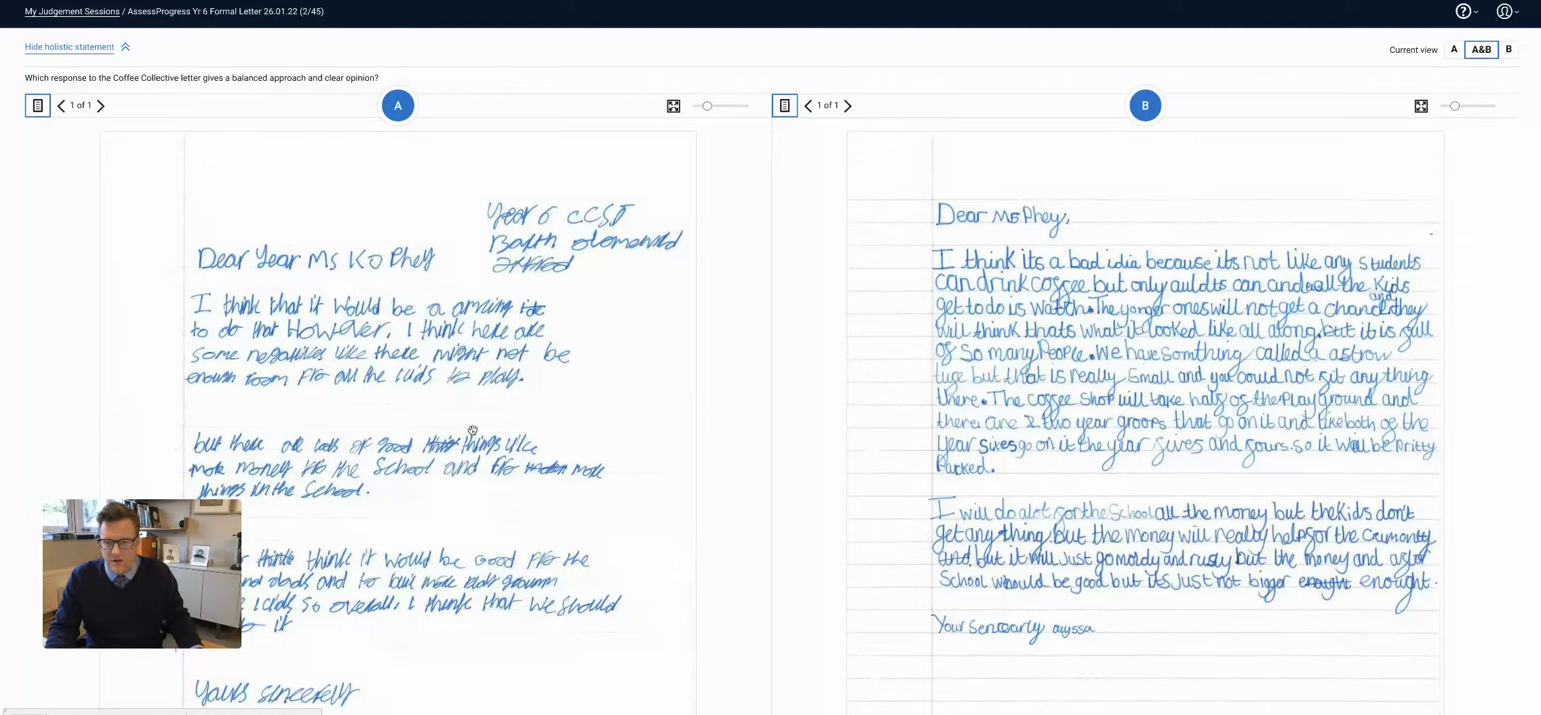
Step: Compare both letters of the second pair down to their sign-offs and submit response B as the better one
scroll(704, 520, down, 1)
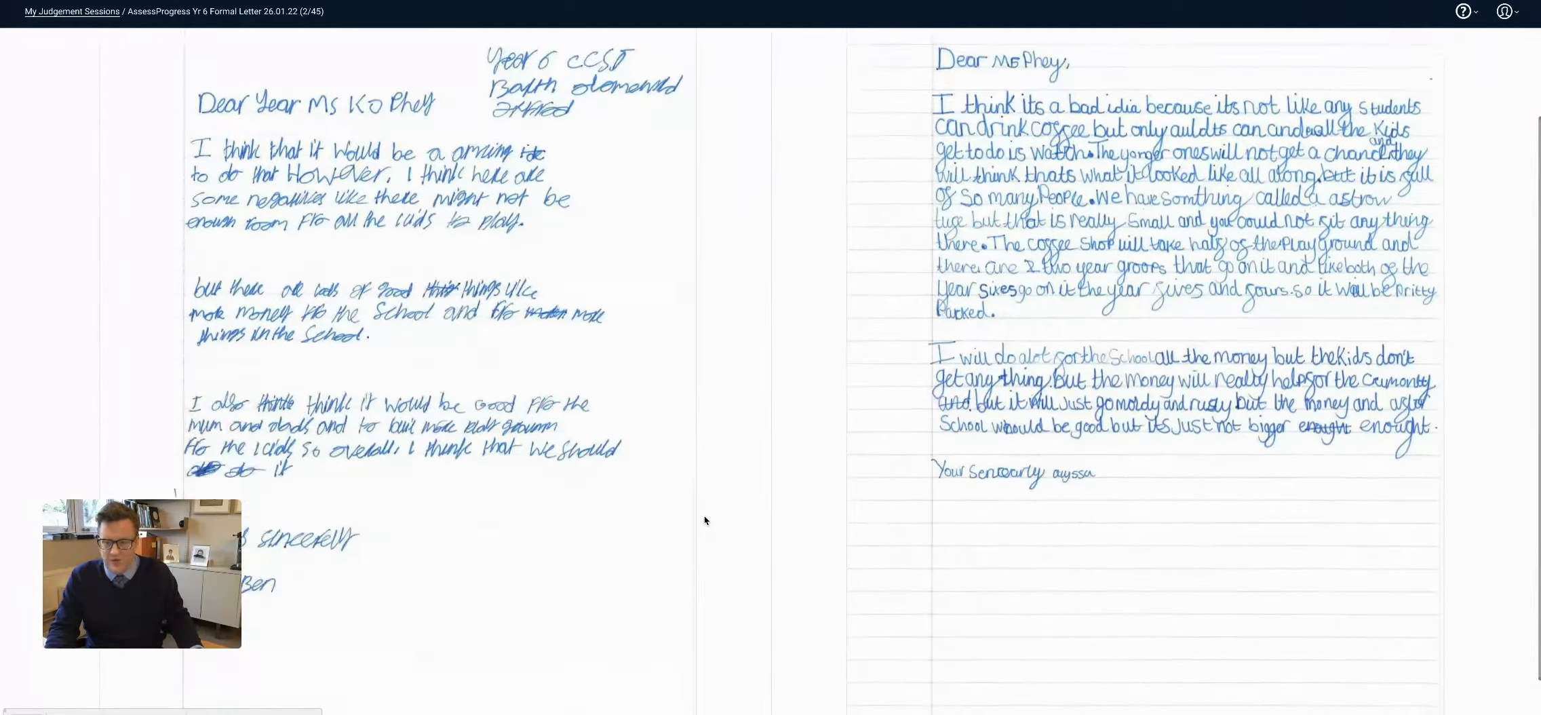
scroll(704, 521, up, 1)
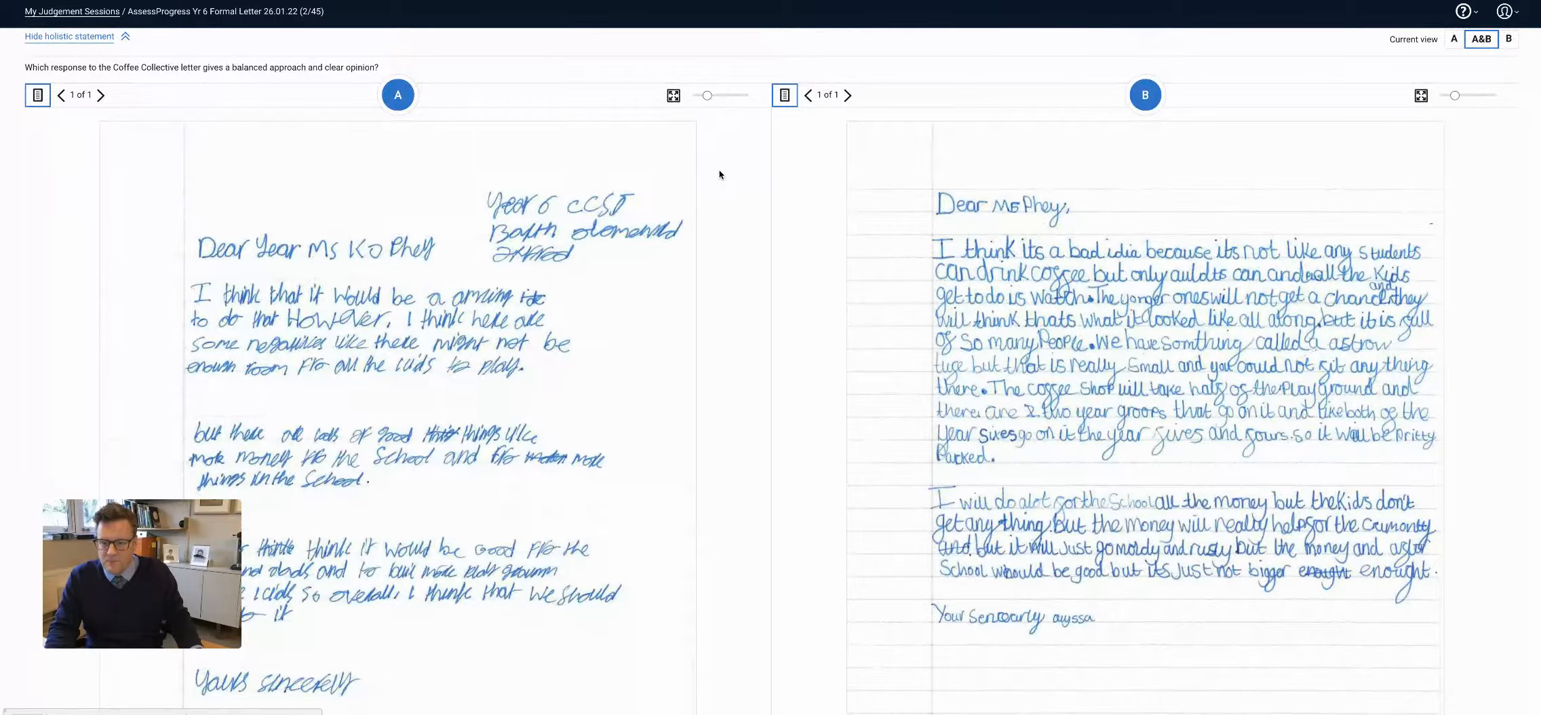
scroll(605, 305, down, 3)
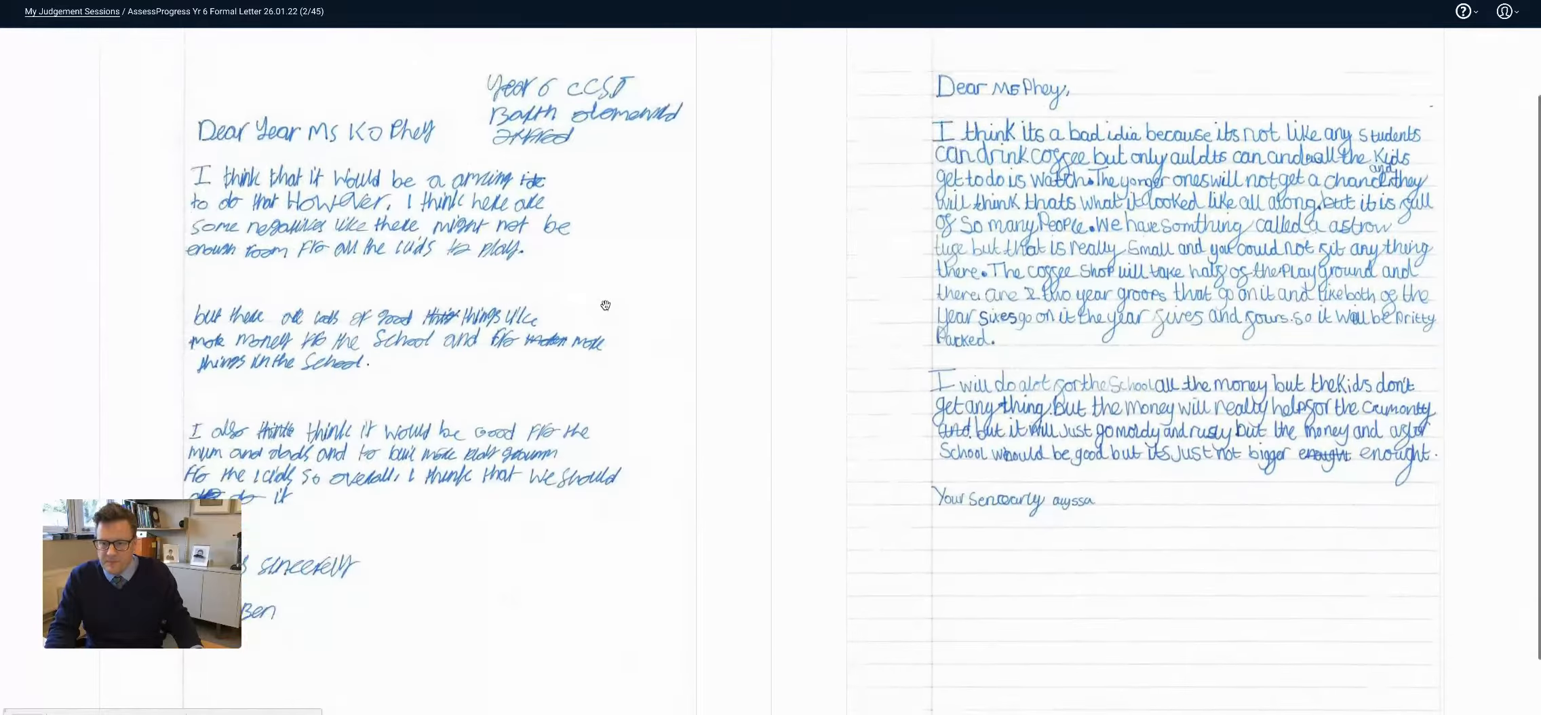
scroll(605, 306, down, 3)
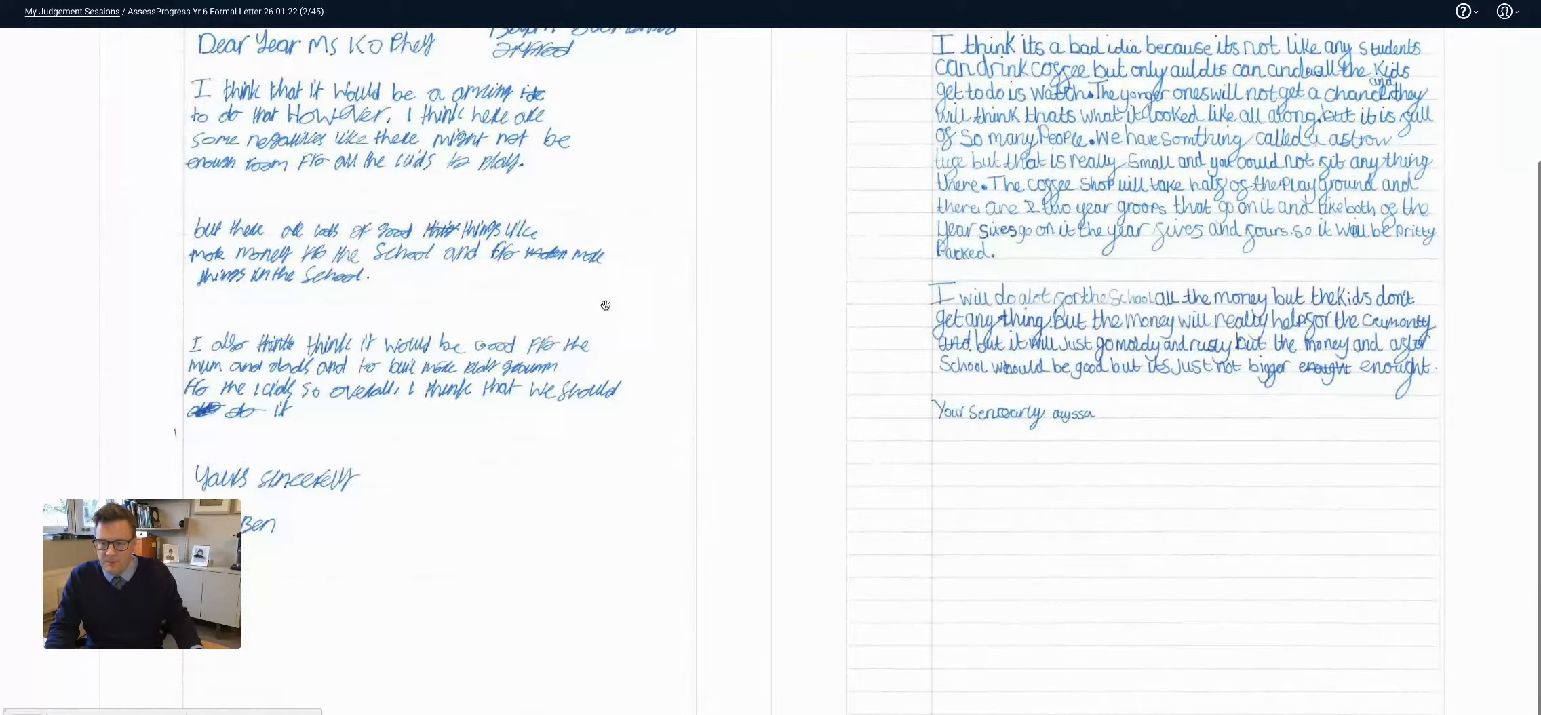
scroll(605, 305, up, 1)
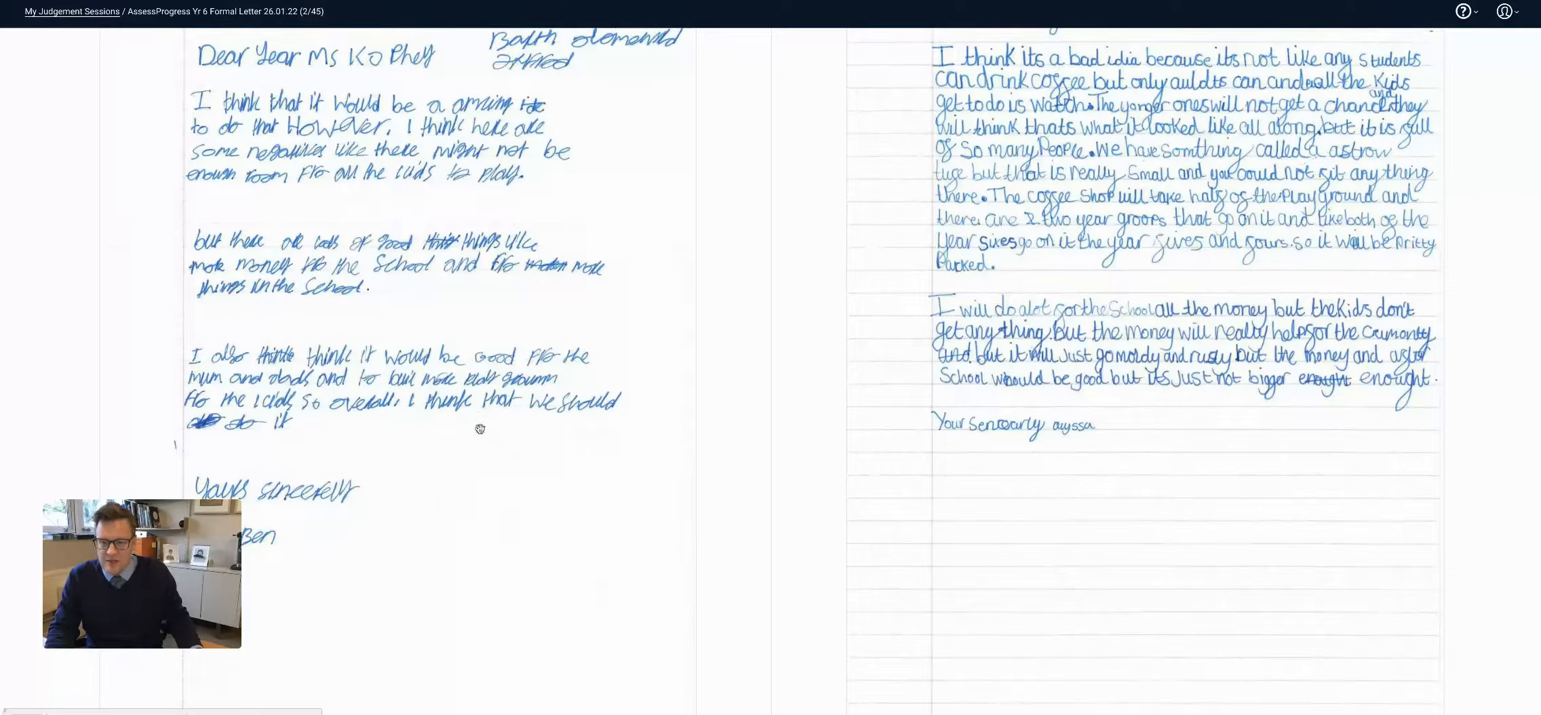
scroll(497, 422, up, 1)
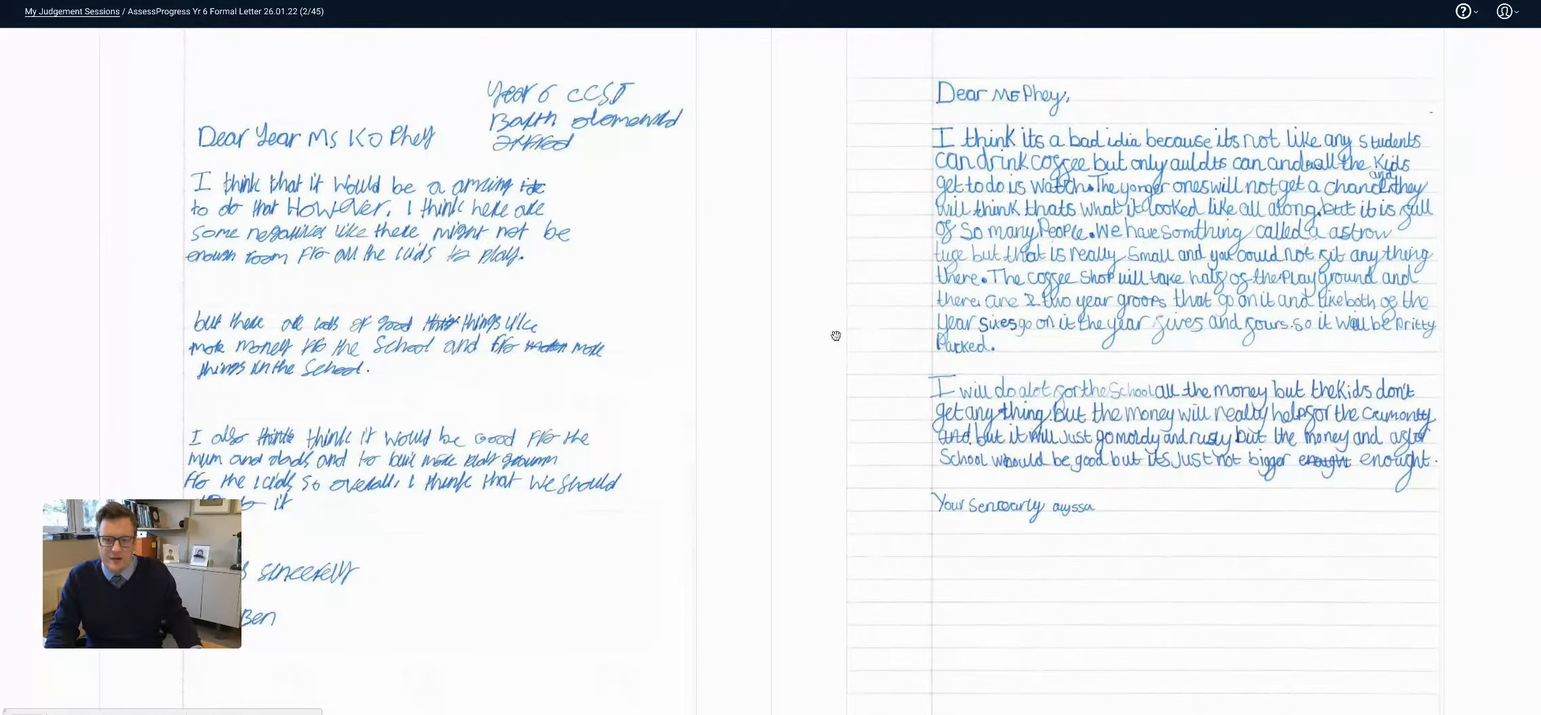
scroll(833, 334, up, 1)
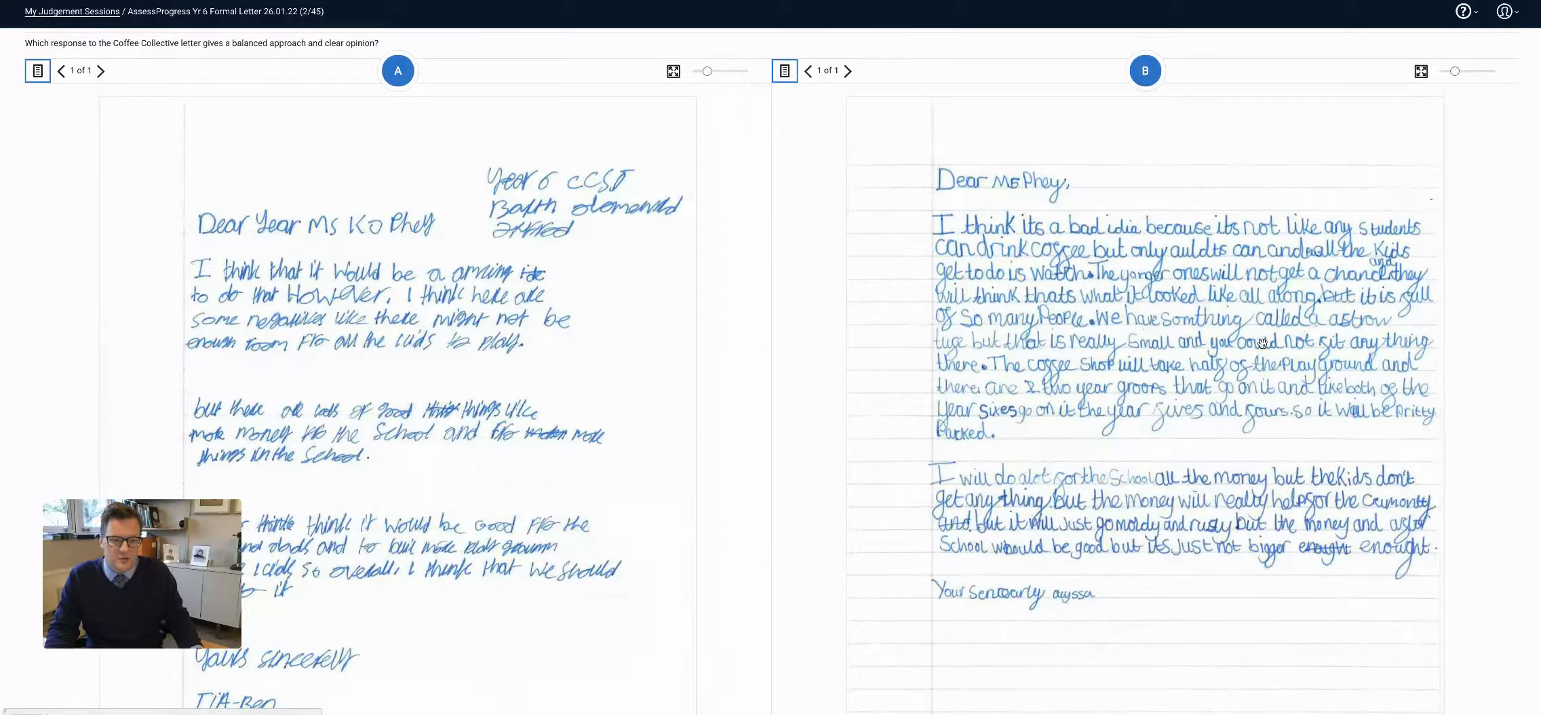
scroll(1262, 343, up, 1)
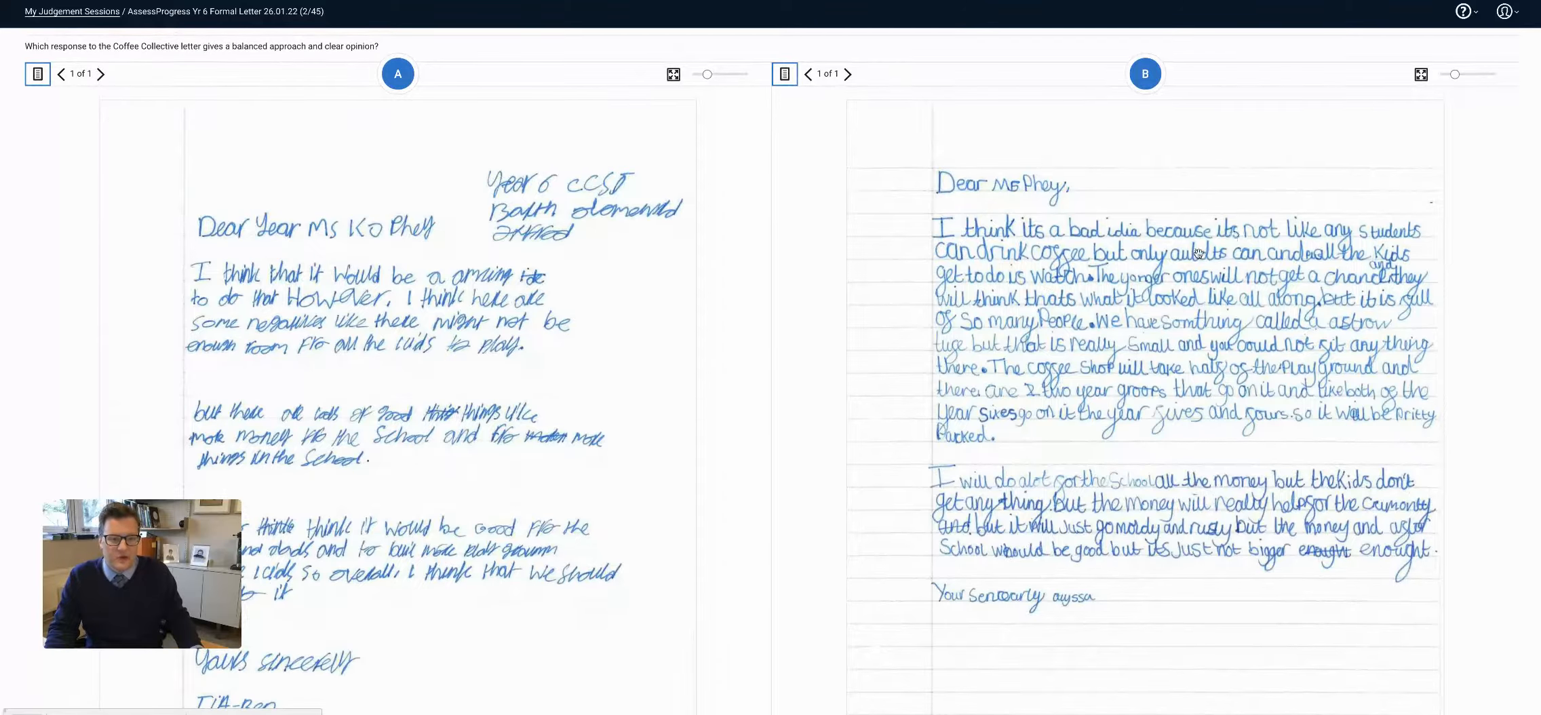
scroll(1201, 258, down, 1)
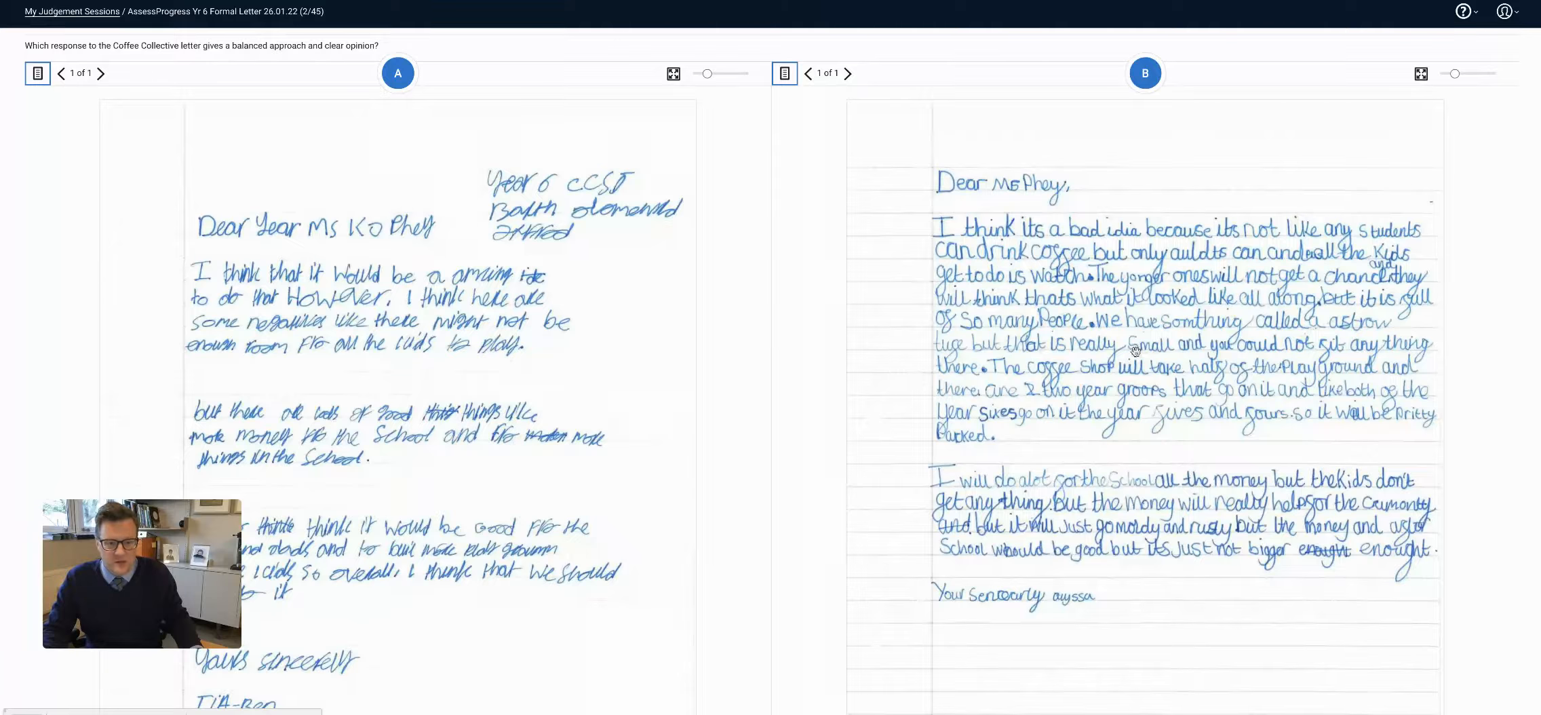
click(1145, 74)
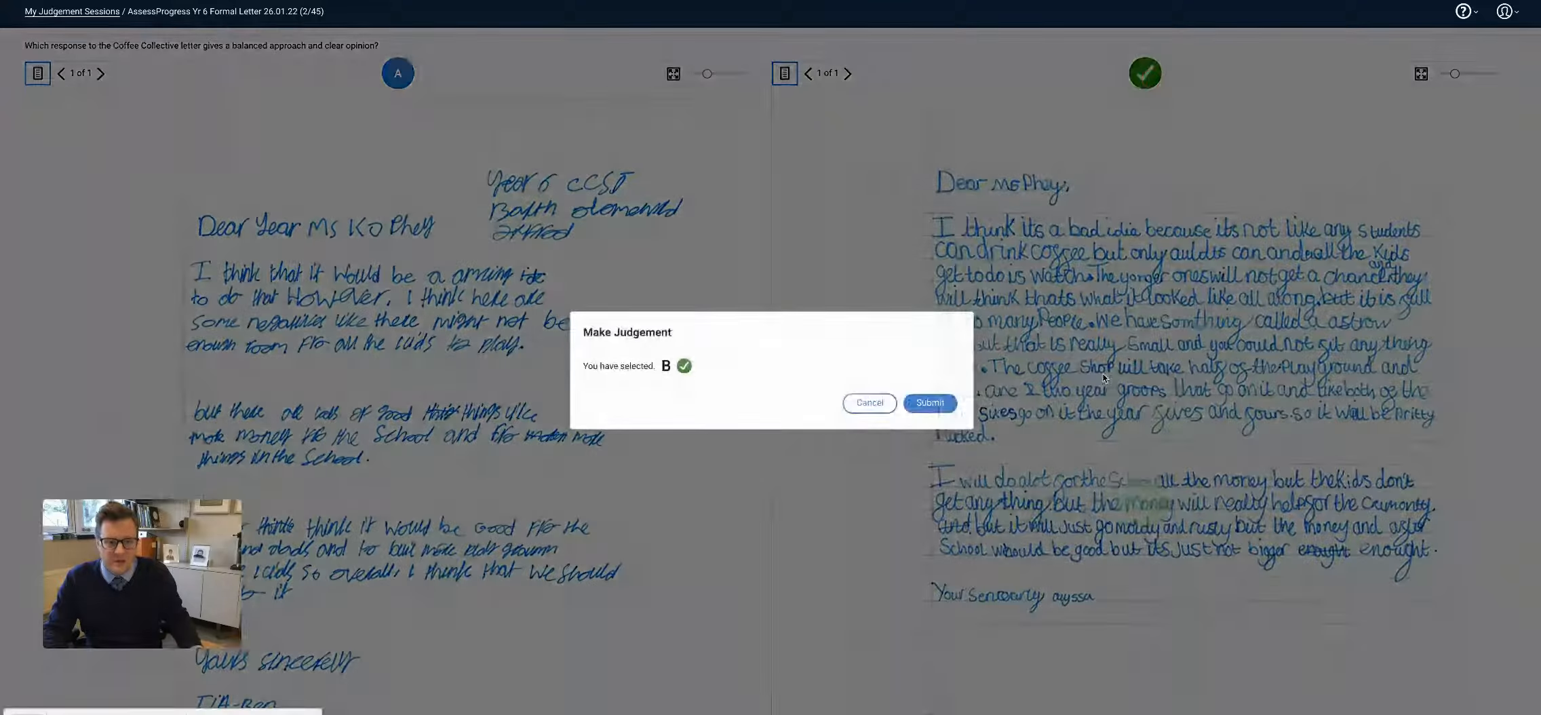
click(931, 404)
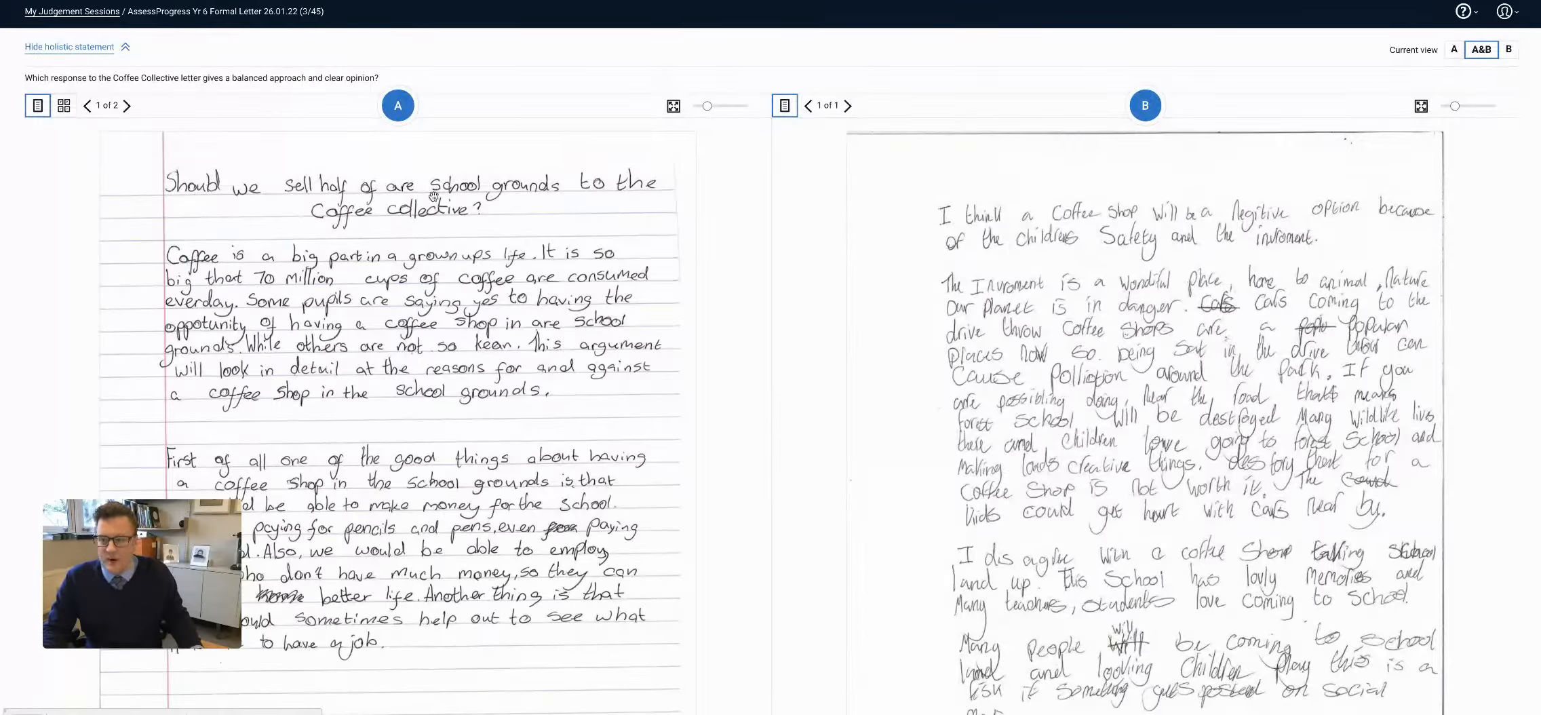
Step: Check the second page of response A in the third pair and return to its first page
click(127, 106)
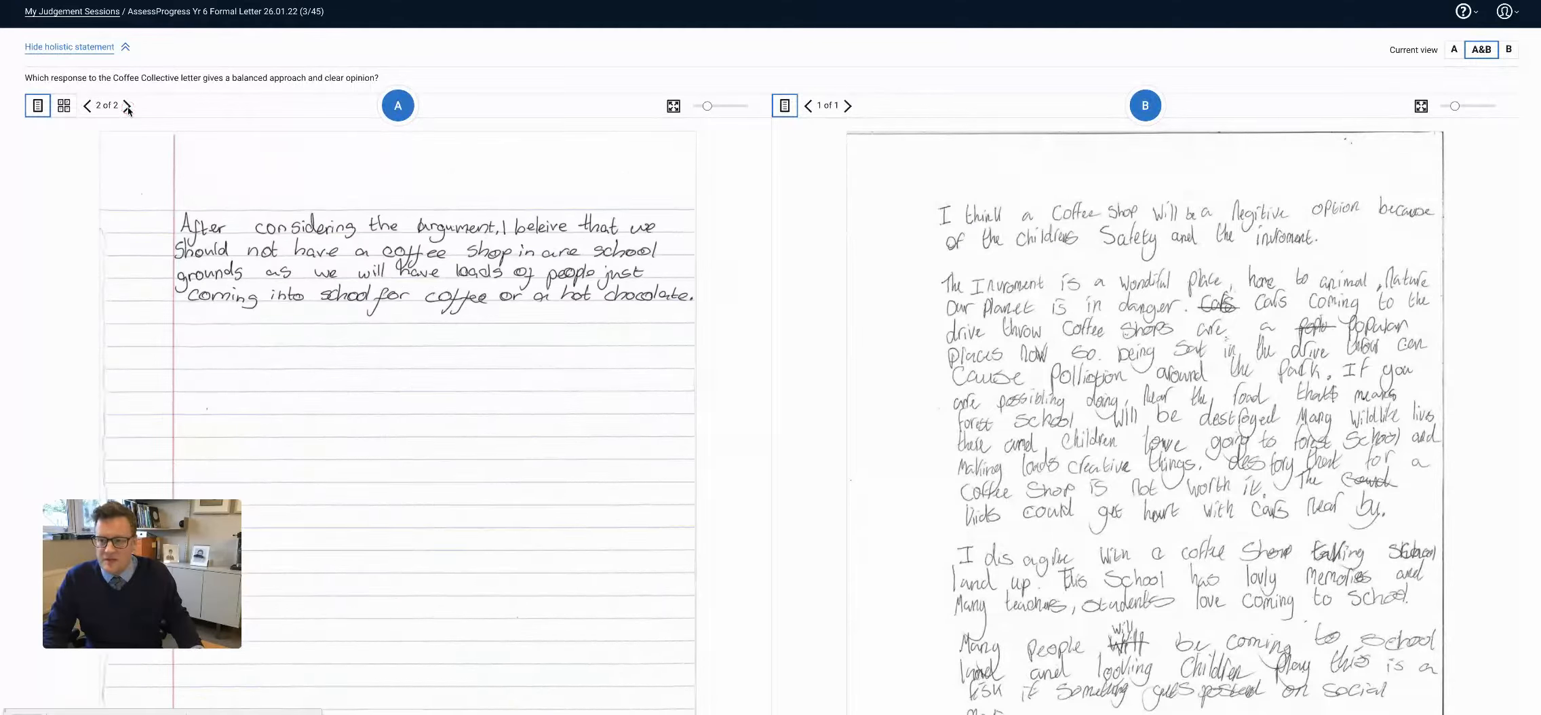
click(86, 105)
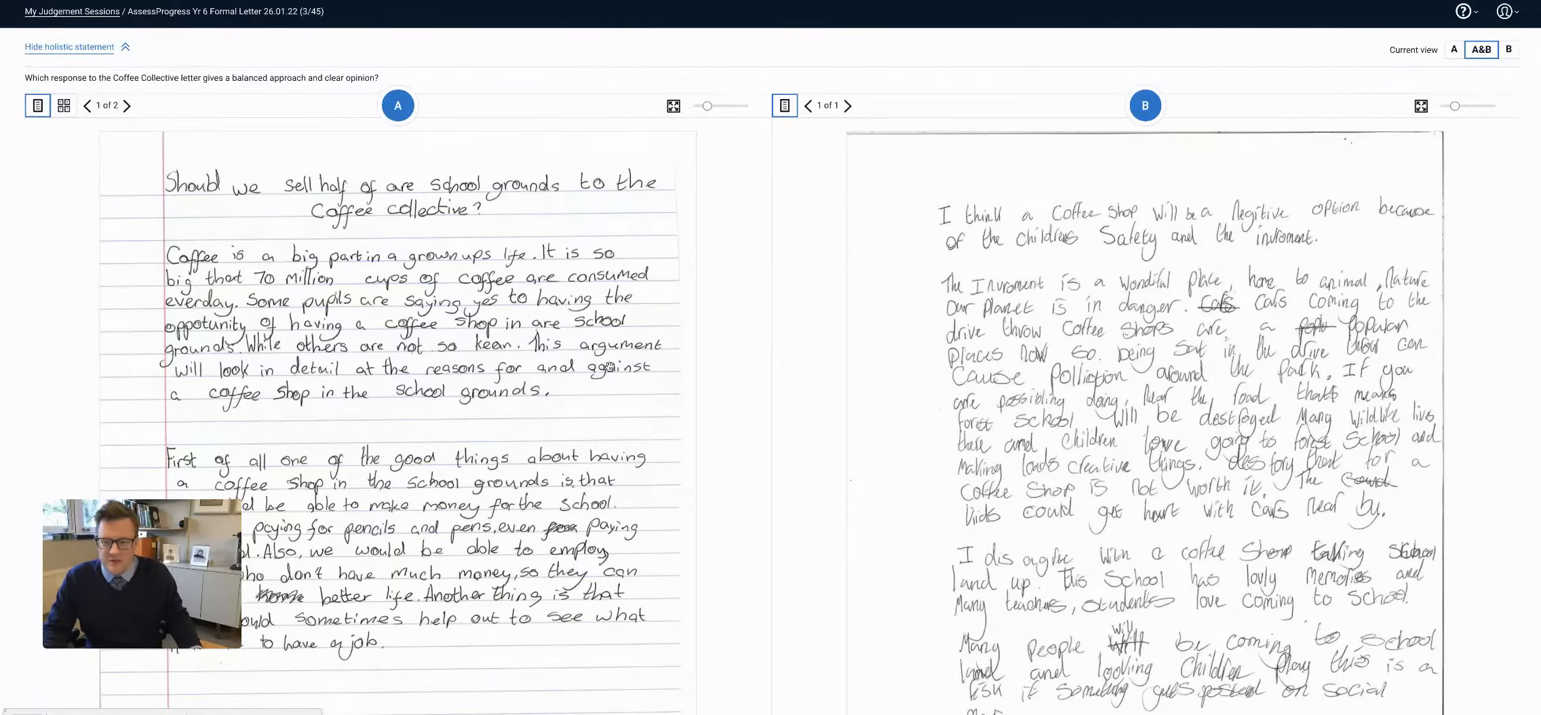
scroll(609, 366, down, 3)
scroll(609, 366, up, 4)
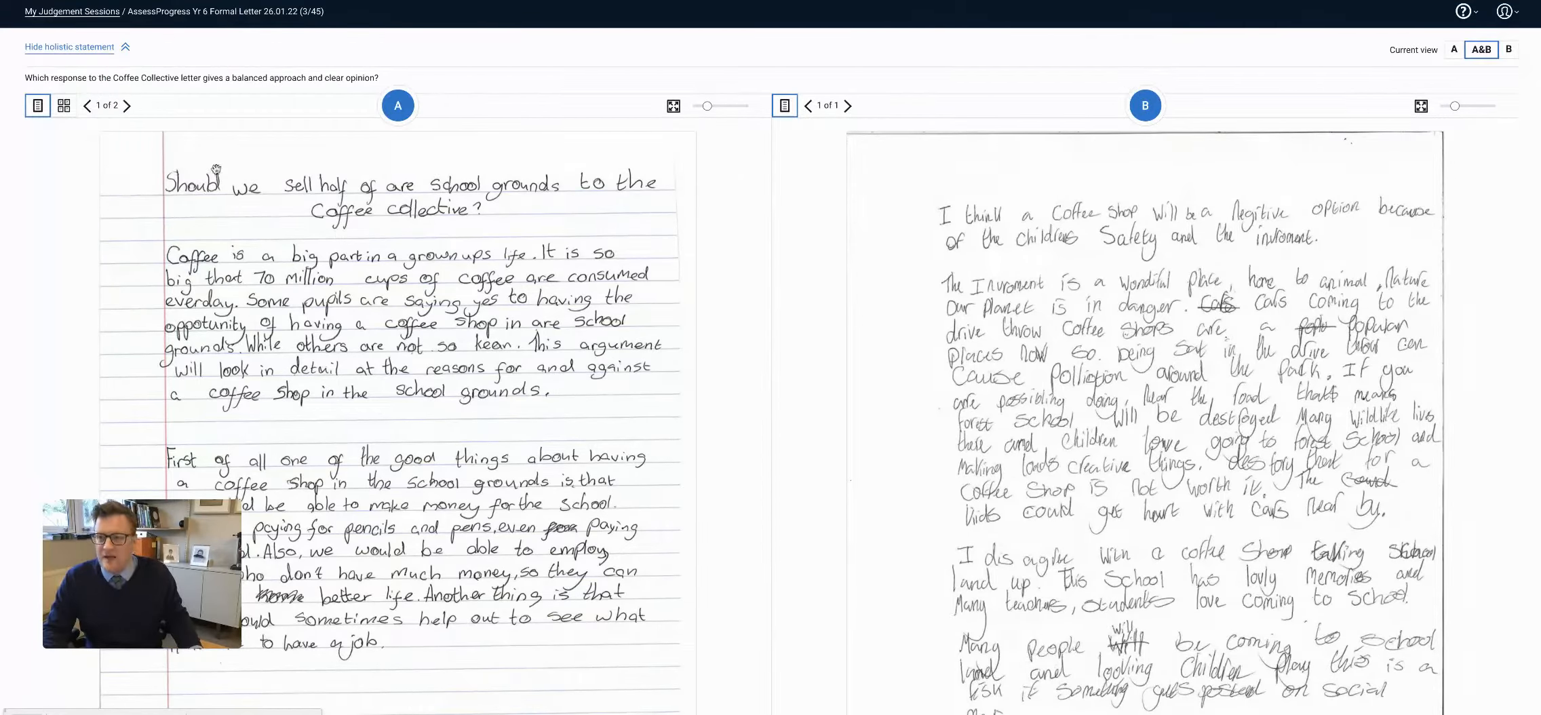
Step: Hide the holistic statement, and magnify response A briefly before restoring it to about its original size
click(126, 47)
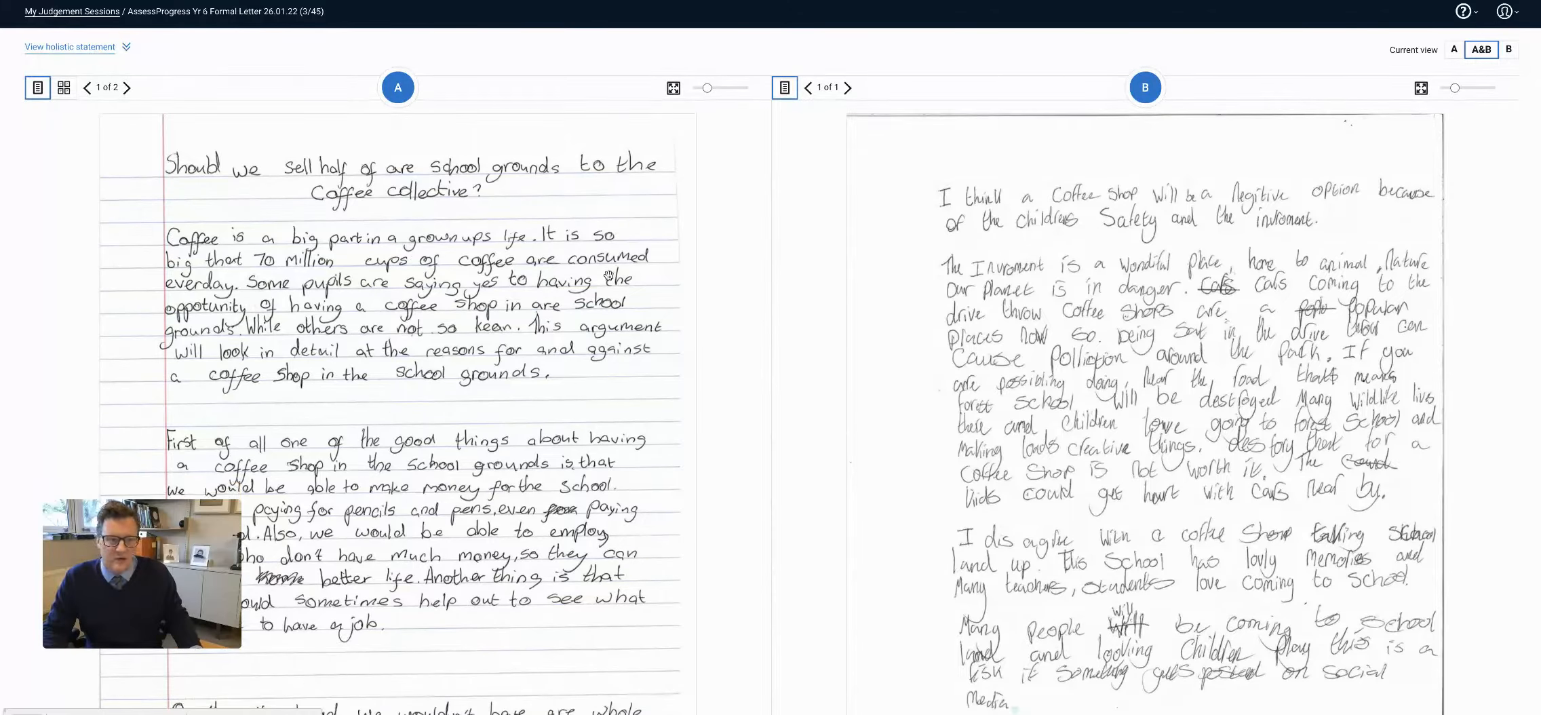
drag(707, 88, 712, 88)
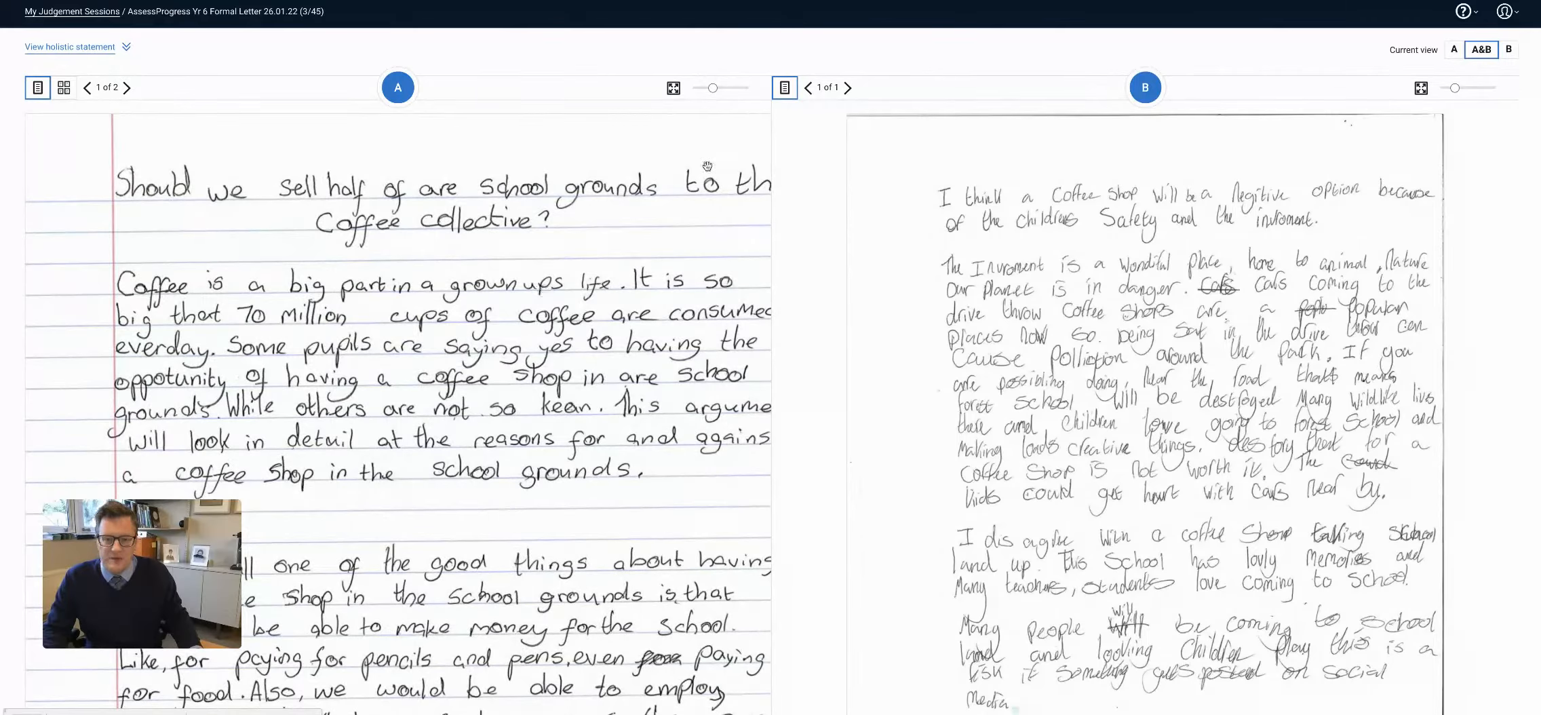
drag(712, 89, 706, 88)
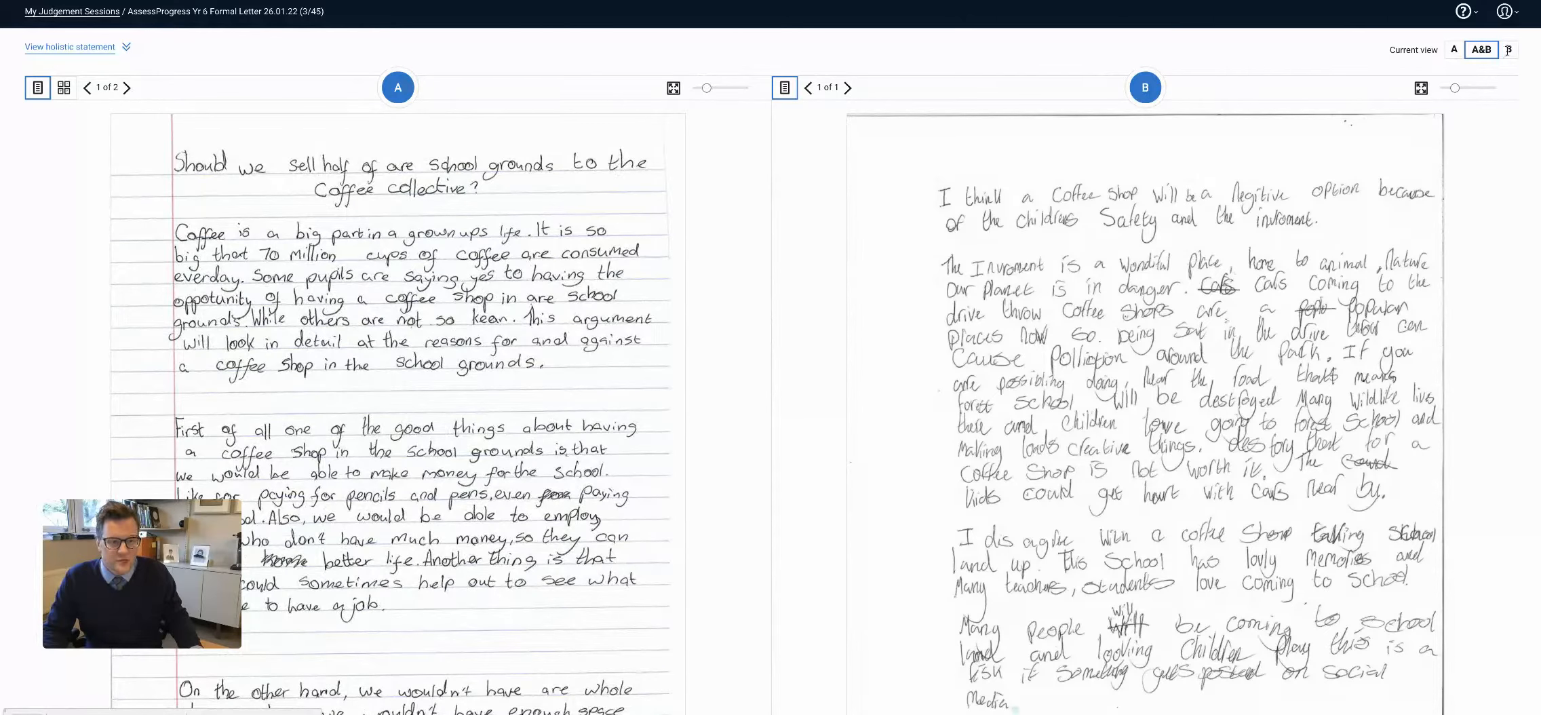
Step: View response A on its own and response B on its own, and return to the side-by-side view
click(1454, 48)
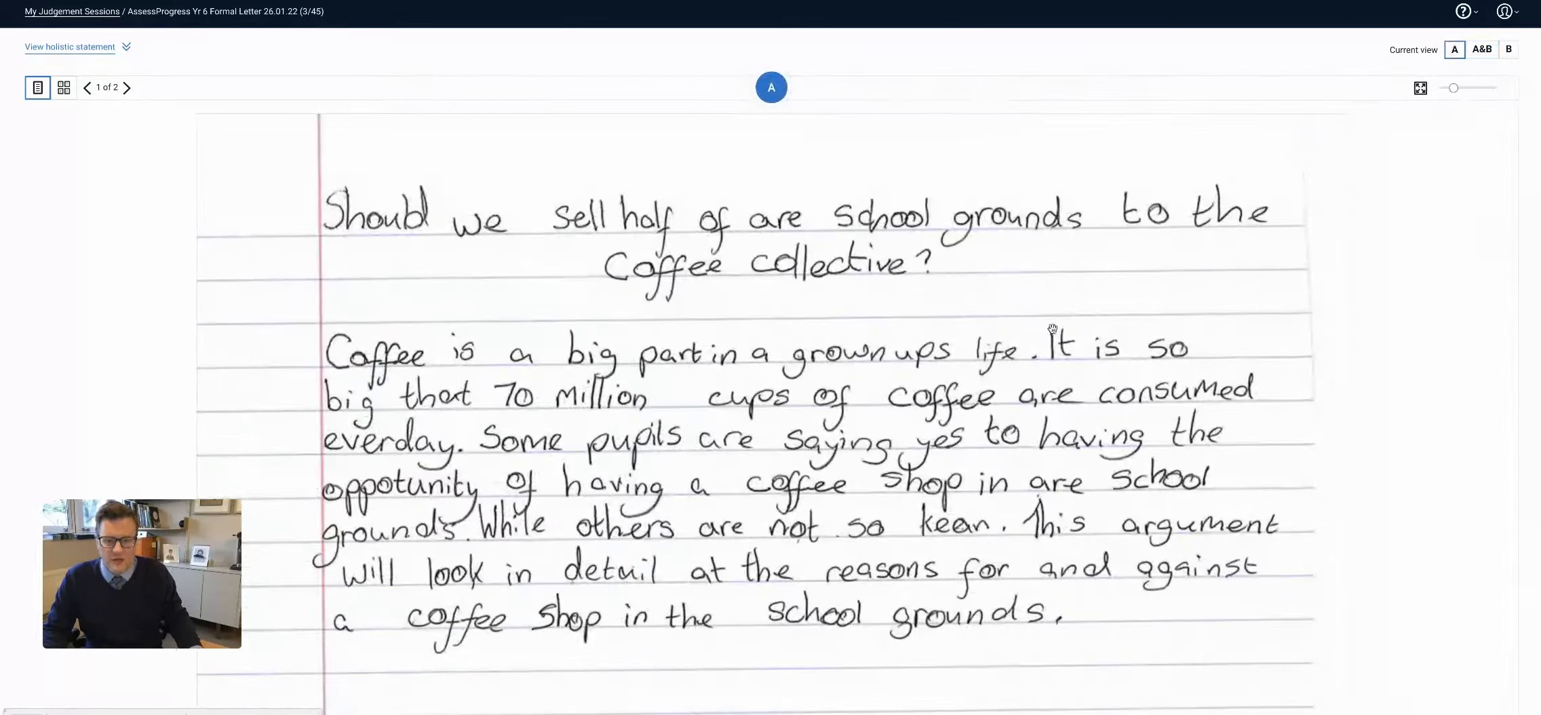
scroll(1099, 330, down, 4)
scroll(1040, 357, up, 4)
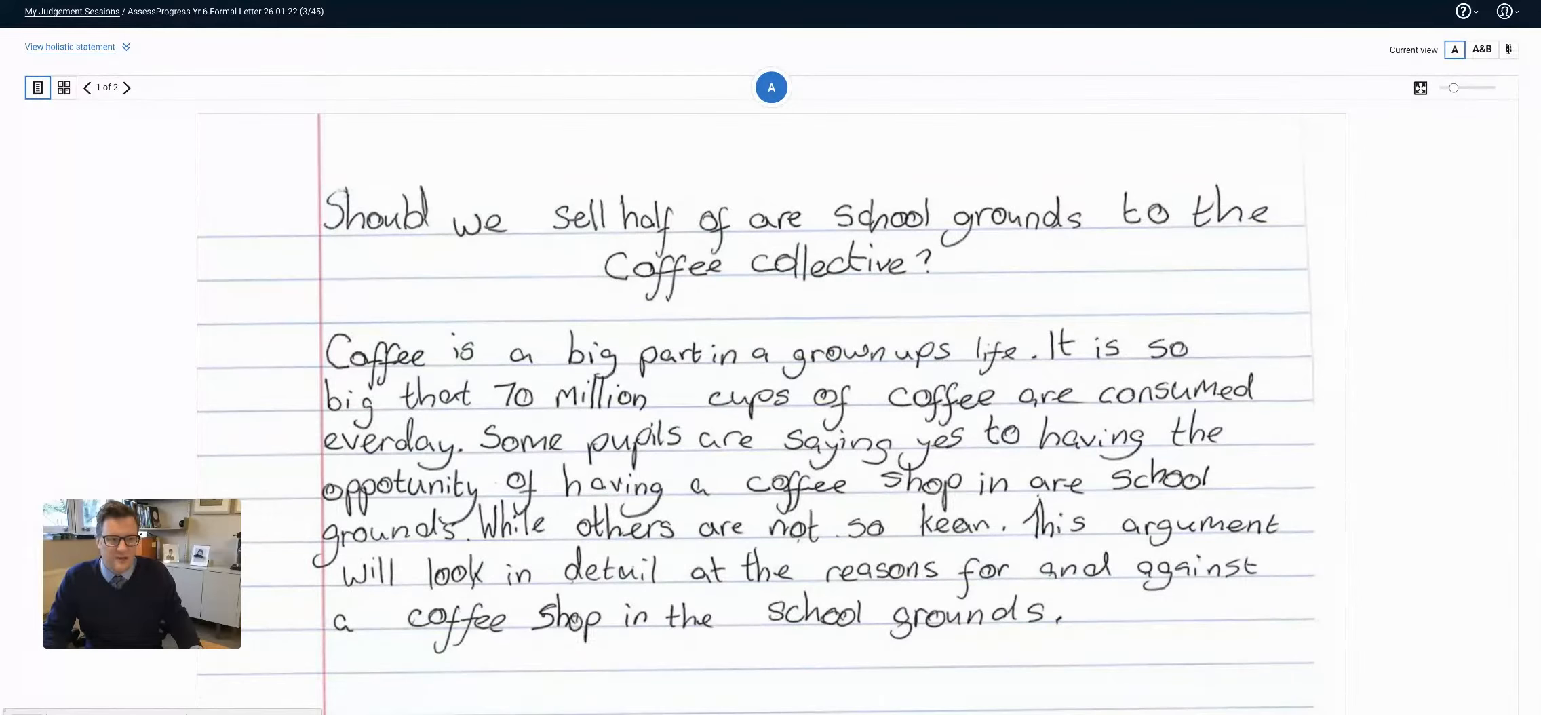
click(1508, 49)
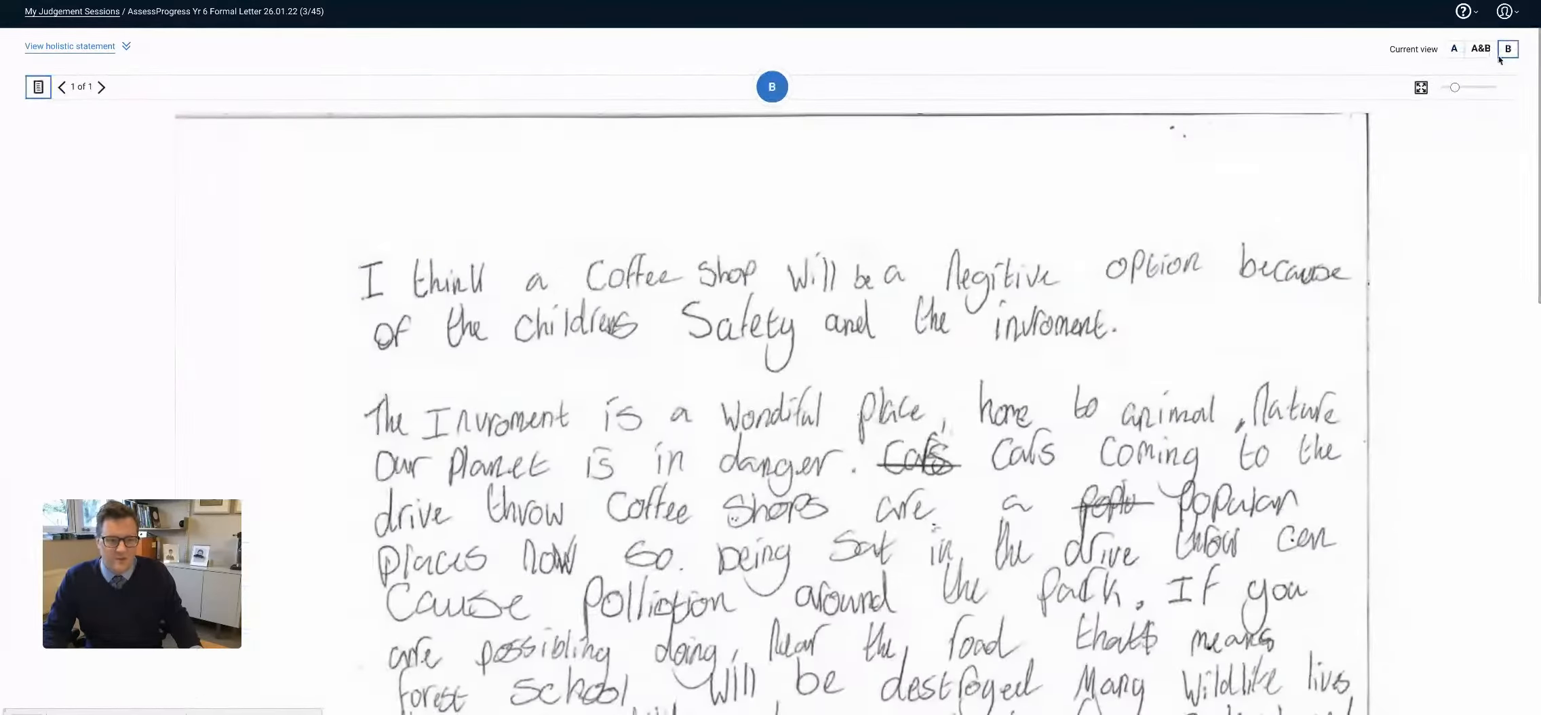
click(1481, 48)
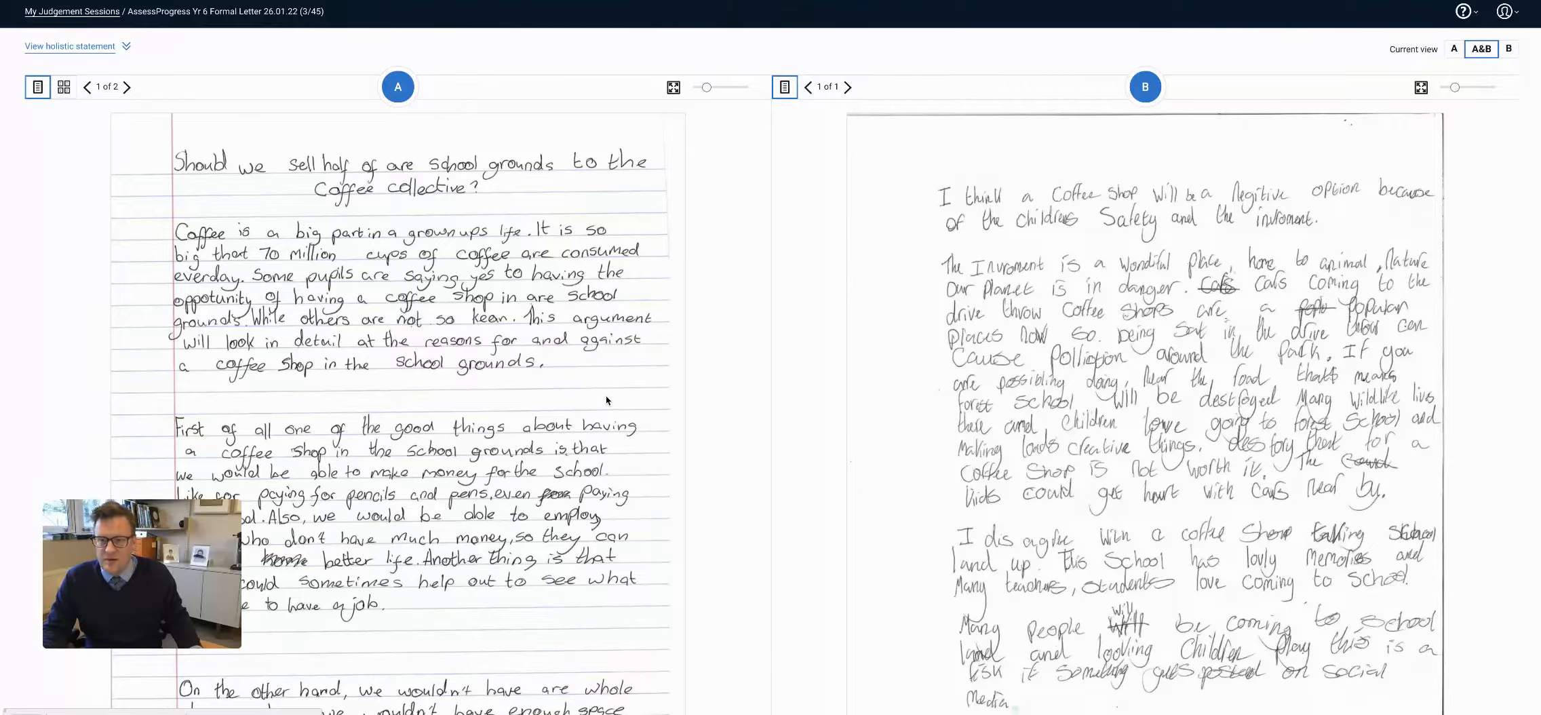
Step: Read response A's first page alongside response B, and check the conclusion on response A's second page
scroll(607, 400, down, 3)
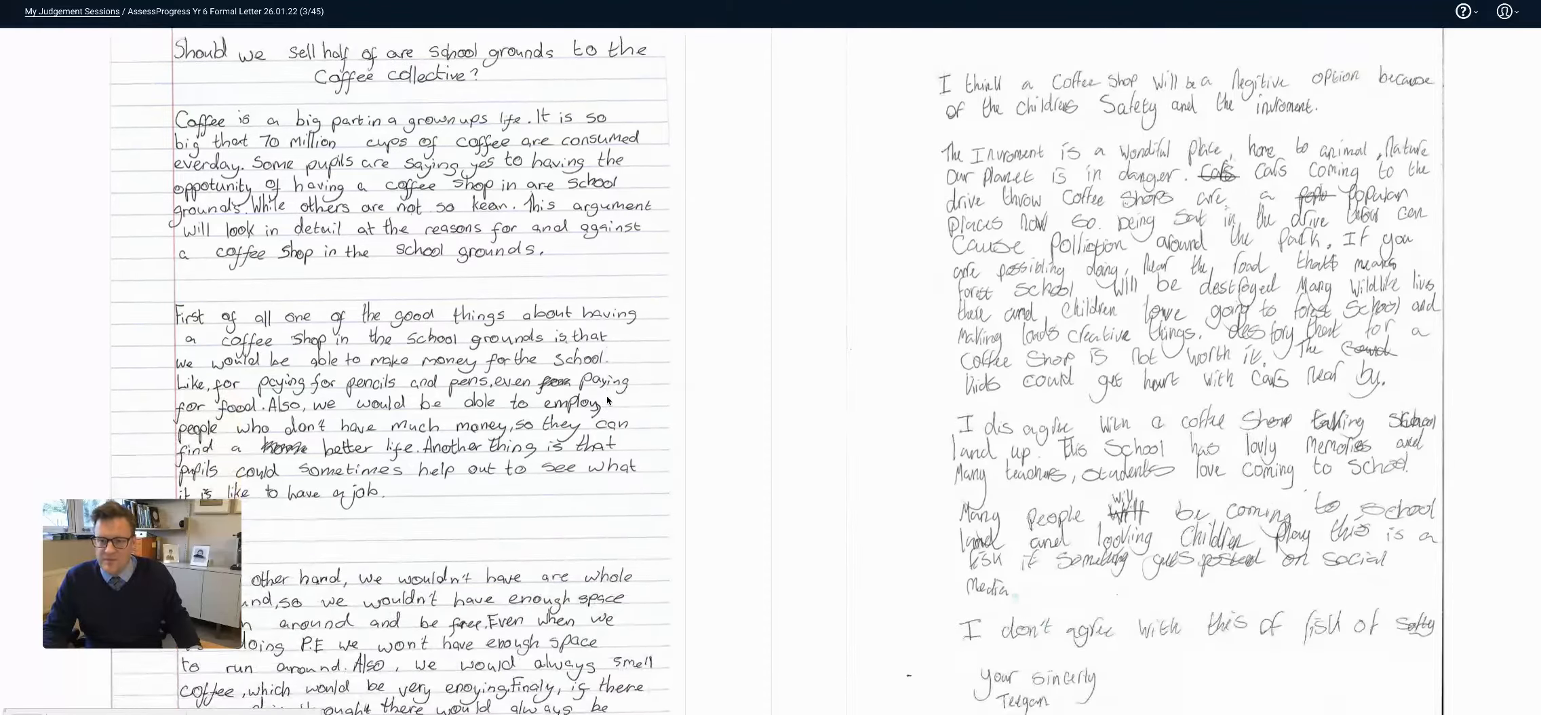
scroll(607, 400, down, 2)
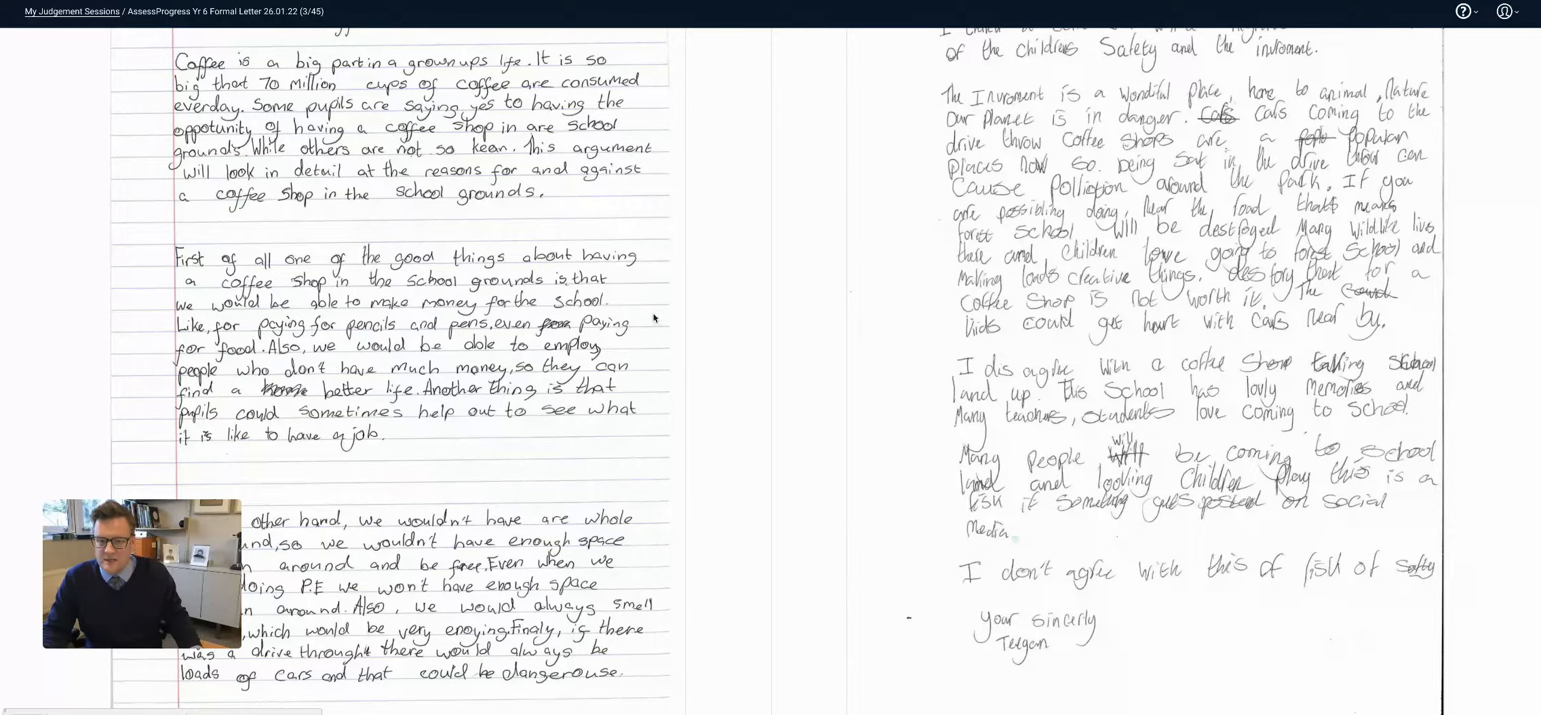
scroll(655, 319, down, 1)
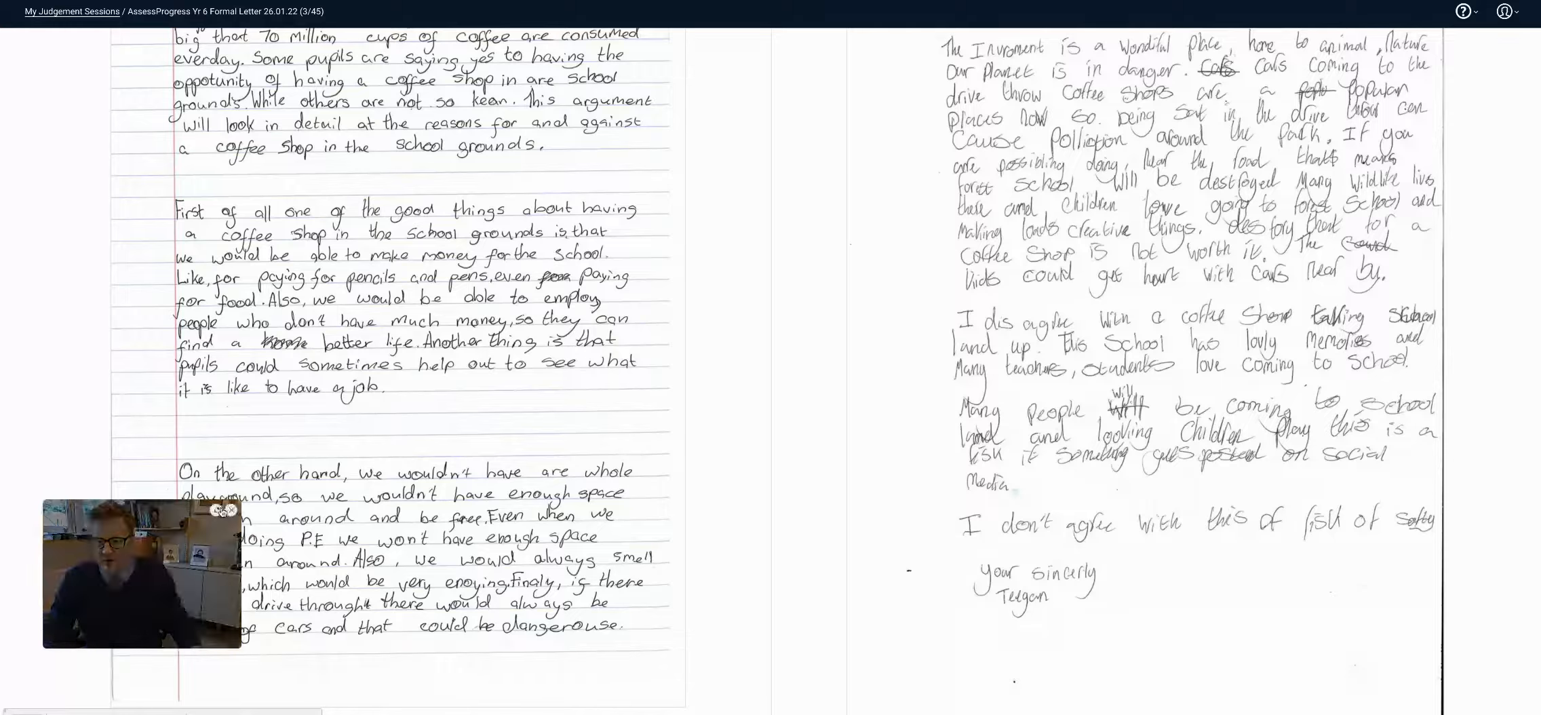
mouse_move(216, 545)
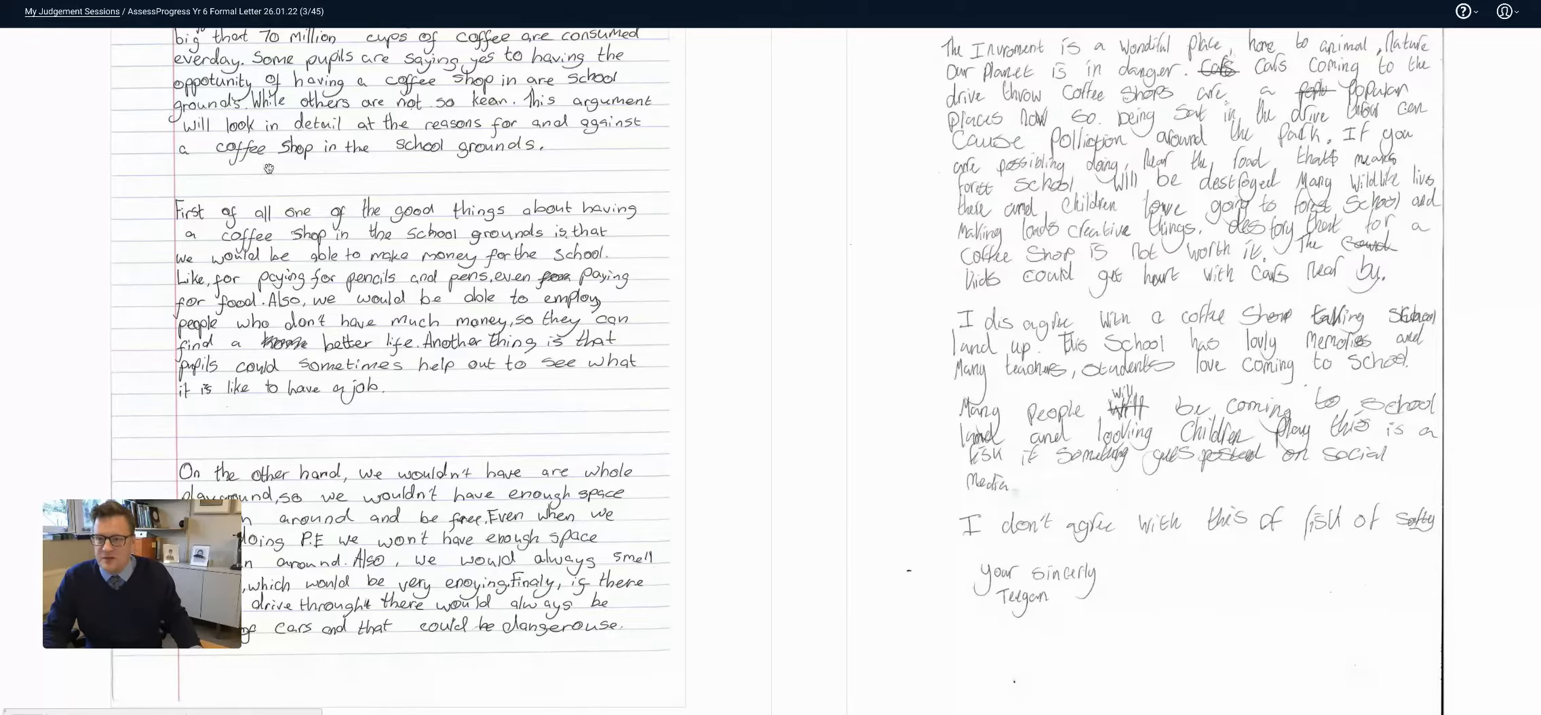
scroll(269, 169, up, 5)
click(127, 89)
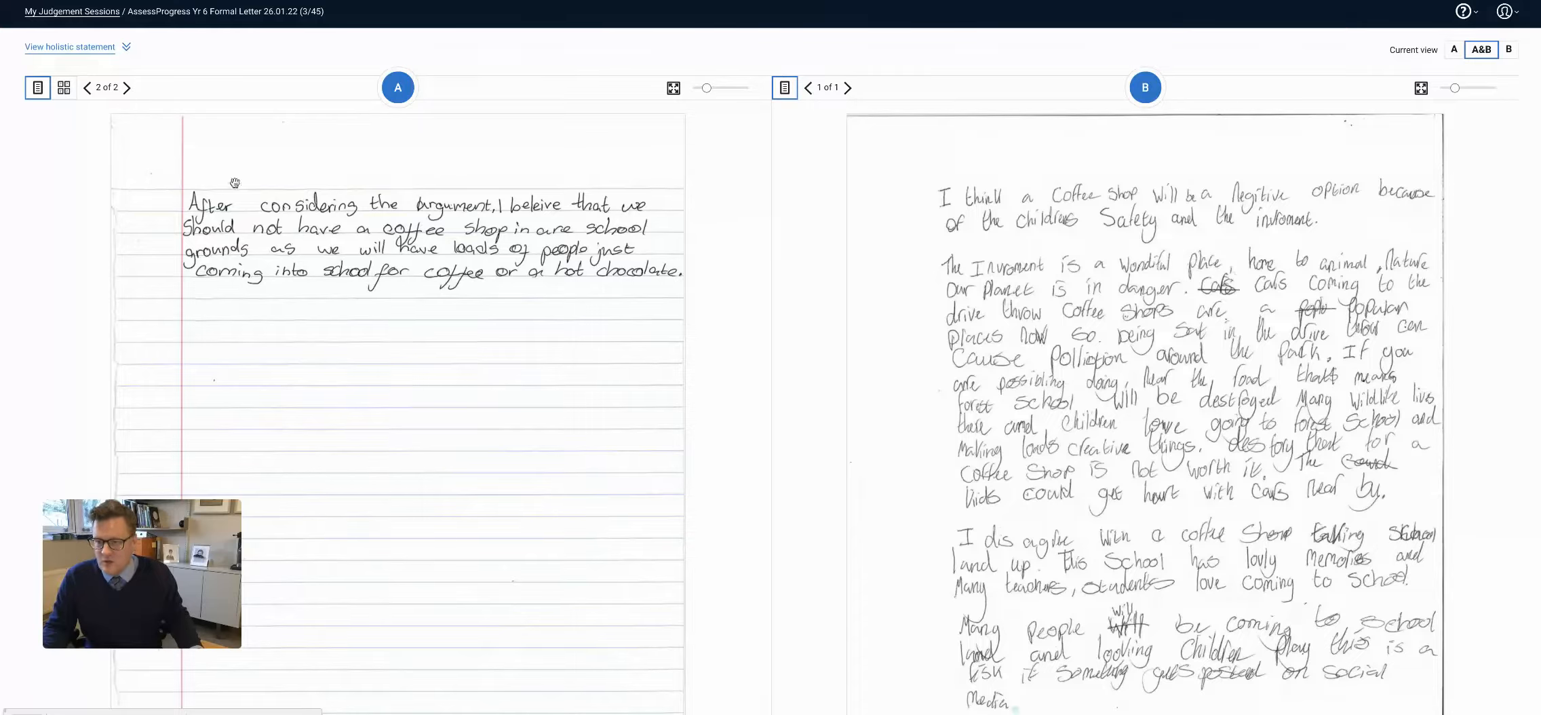
click(88, 89)
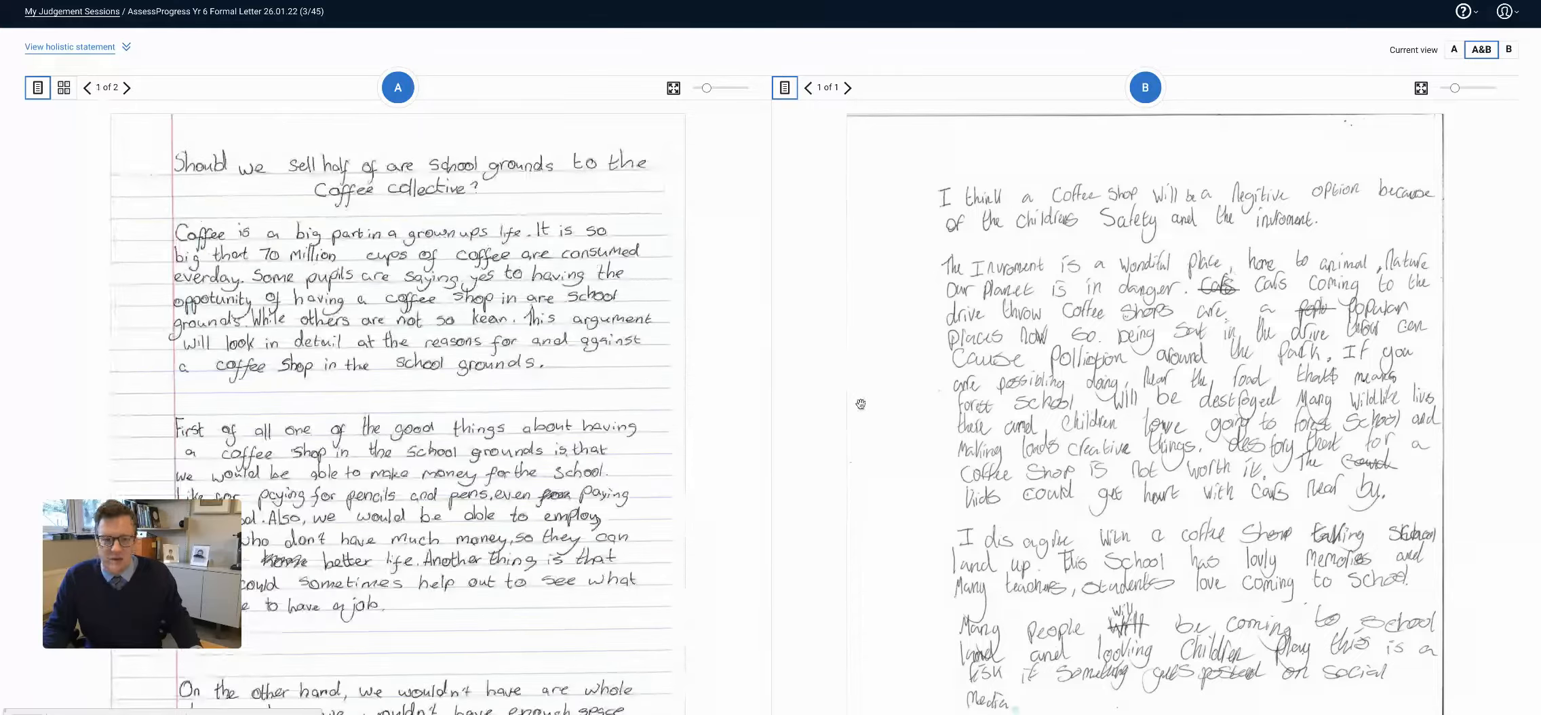
Step: Read response B through to its sign-off and compare it with the arguments on response A's first page
scroll(1094, 429, down, 1)
scroll(1093, 429, down, 3)
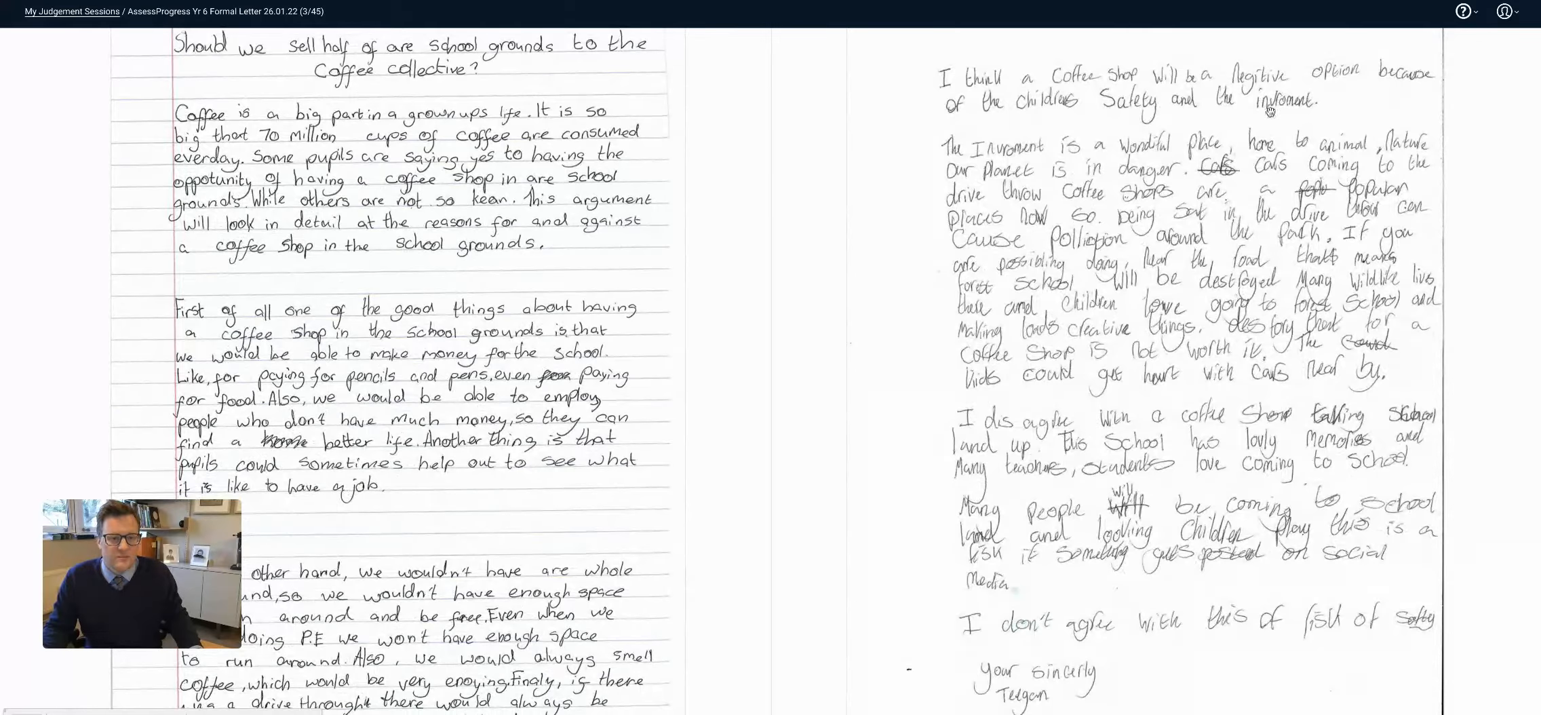
scroll(1260, 97, down, 1)
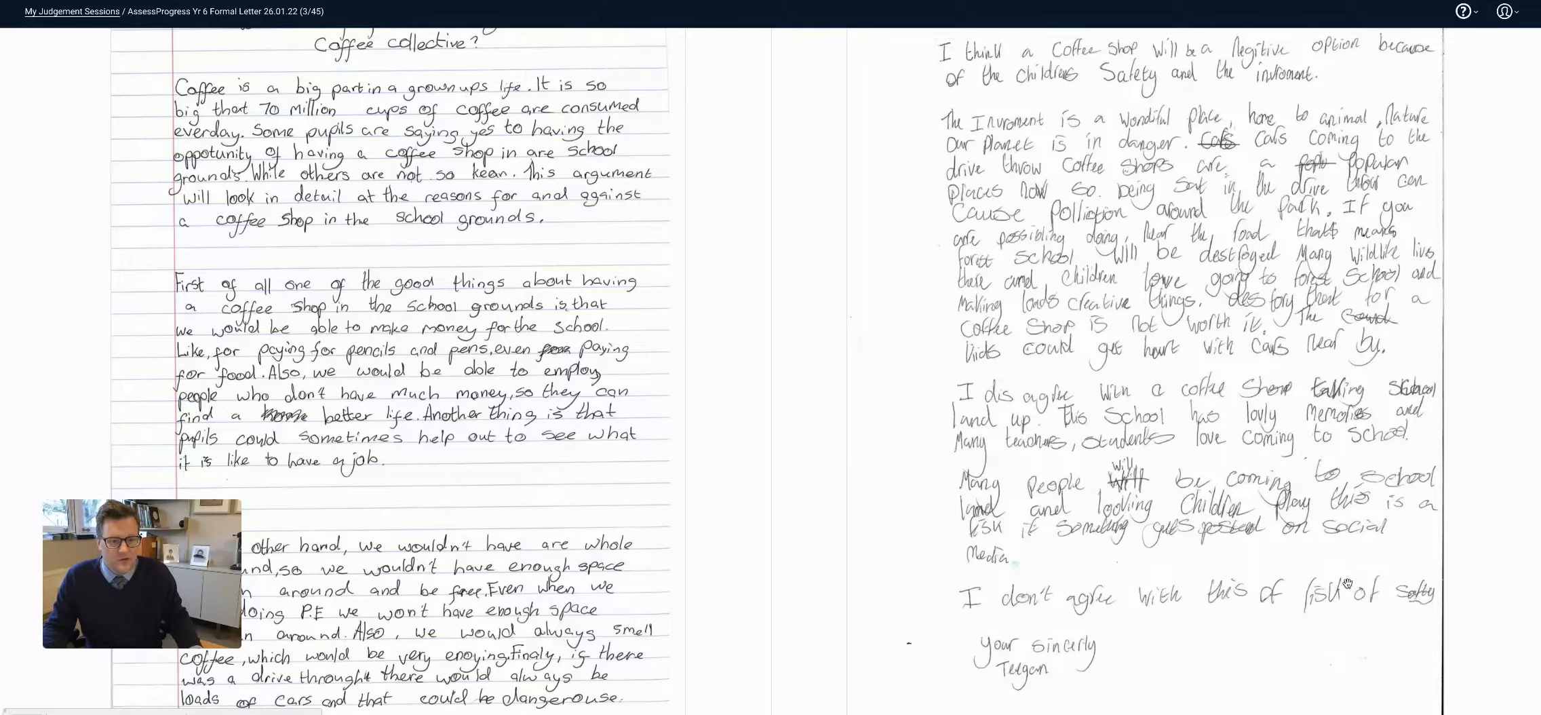
scroll(1357, 584, down, 1)
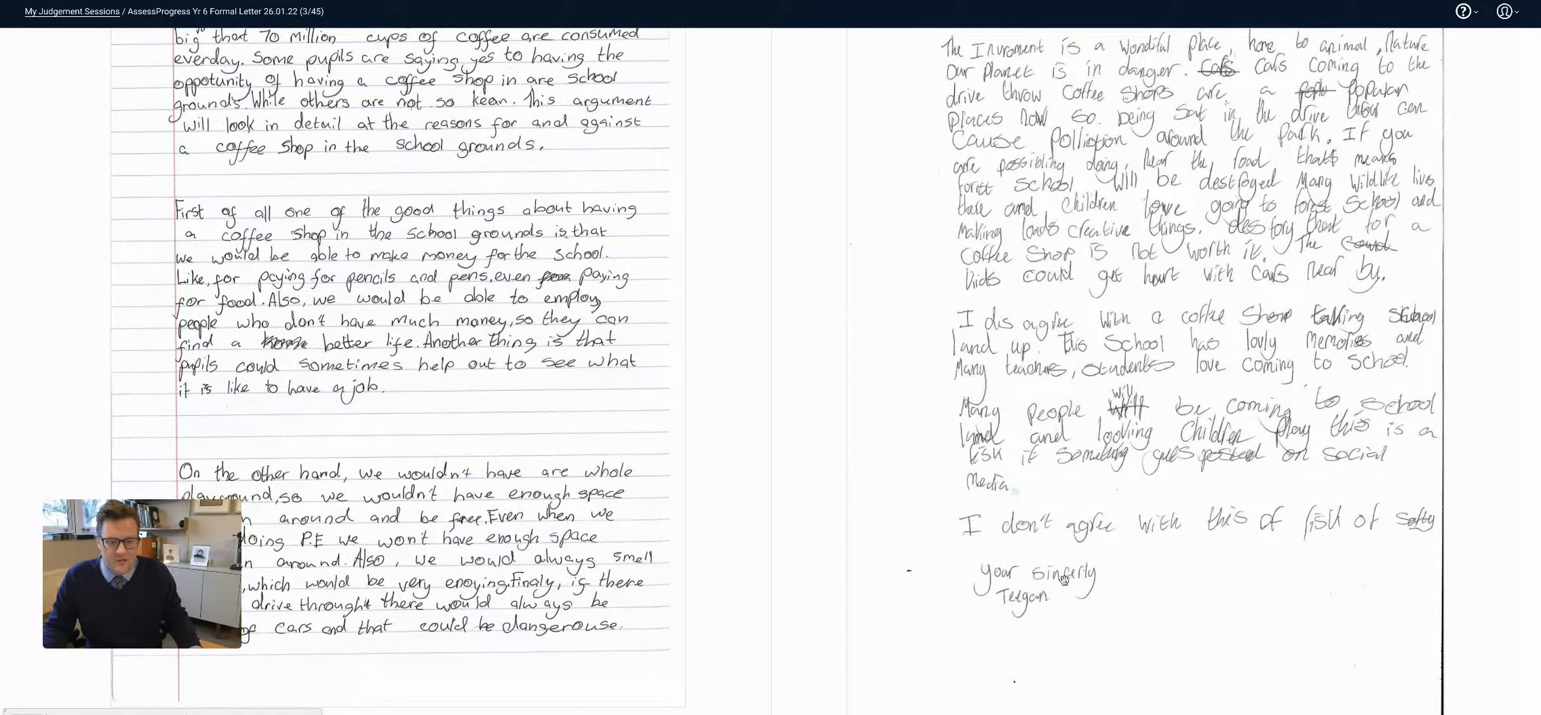
scroll(1036, 551, up, 1)
scroll(1036, 551, up, 5)
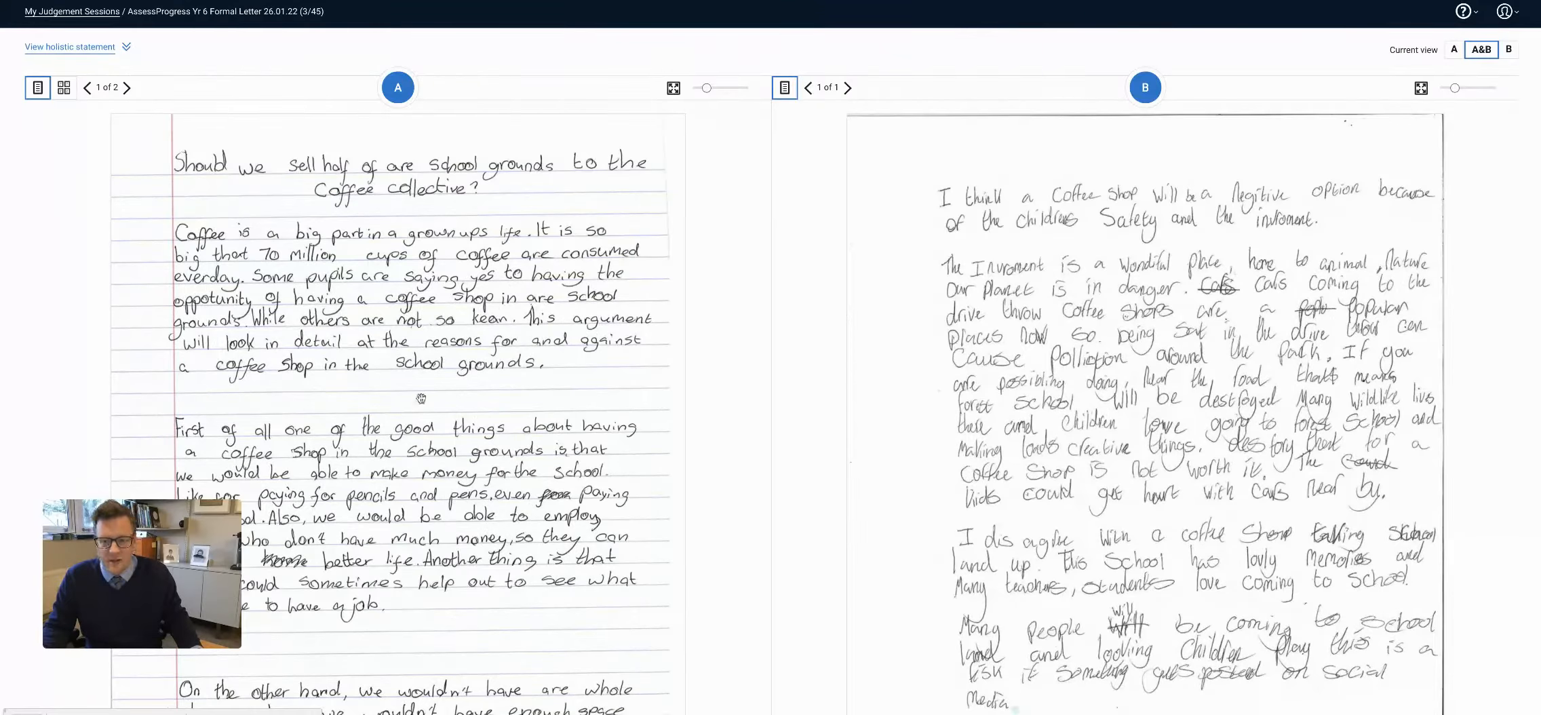
scroll(589, 580, down, 3)
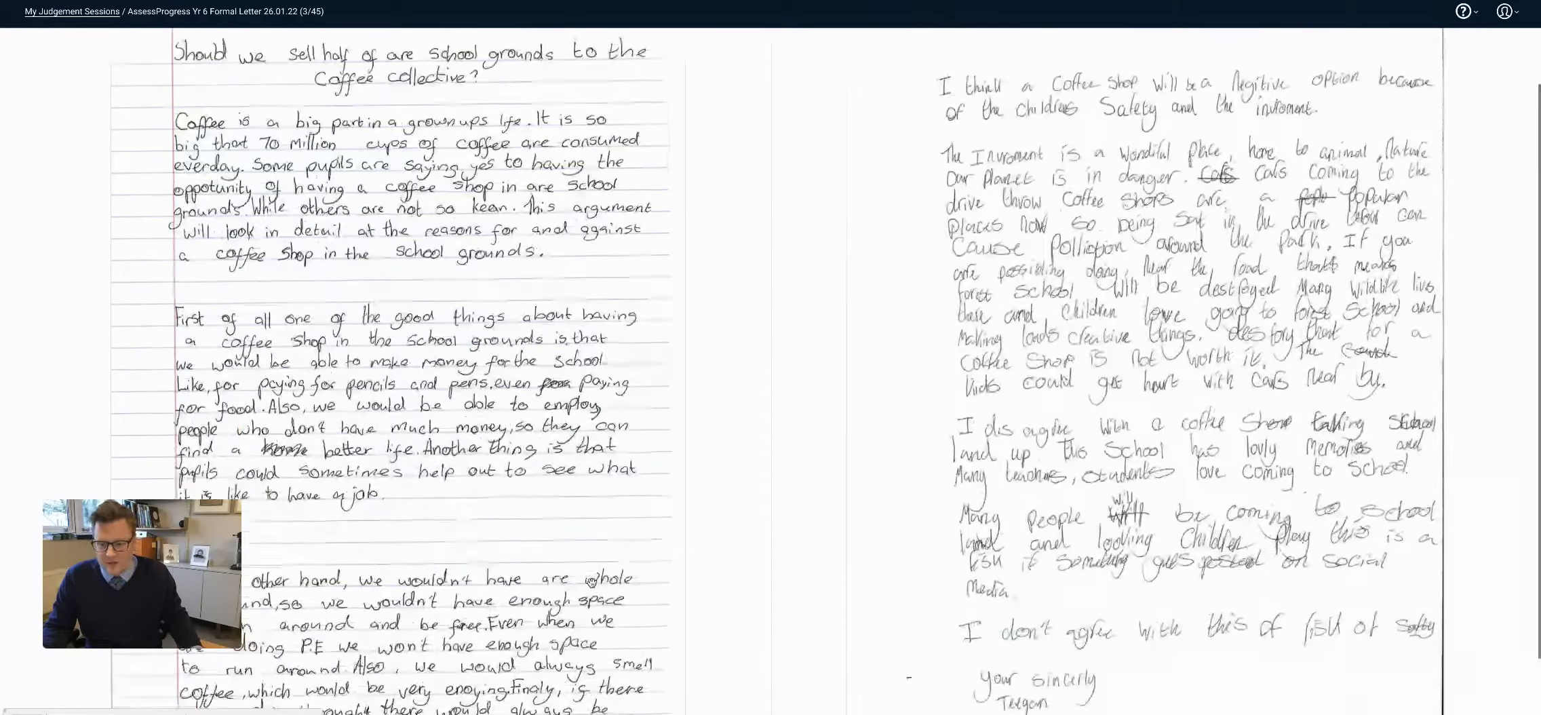
scroll(591, 582, up, 4)
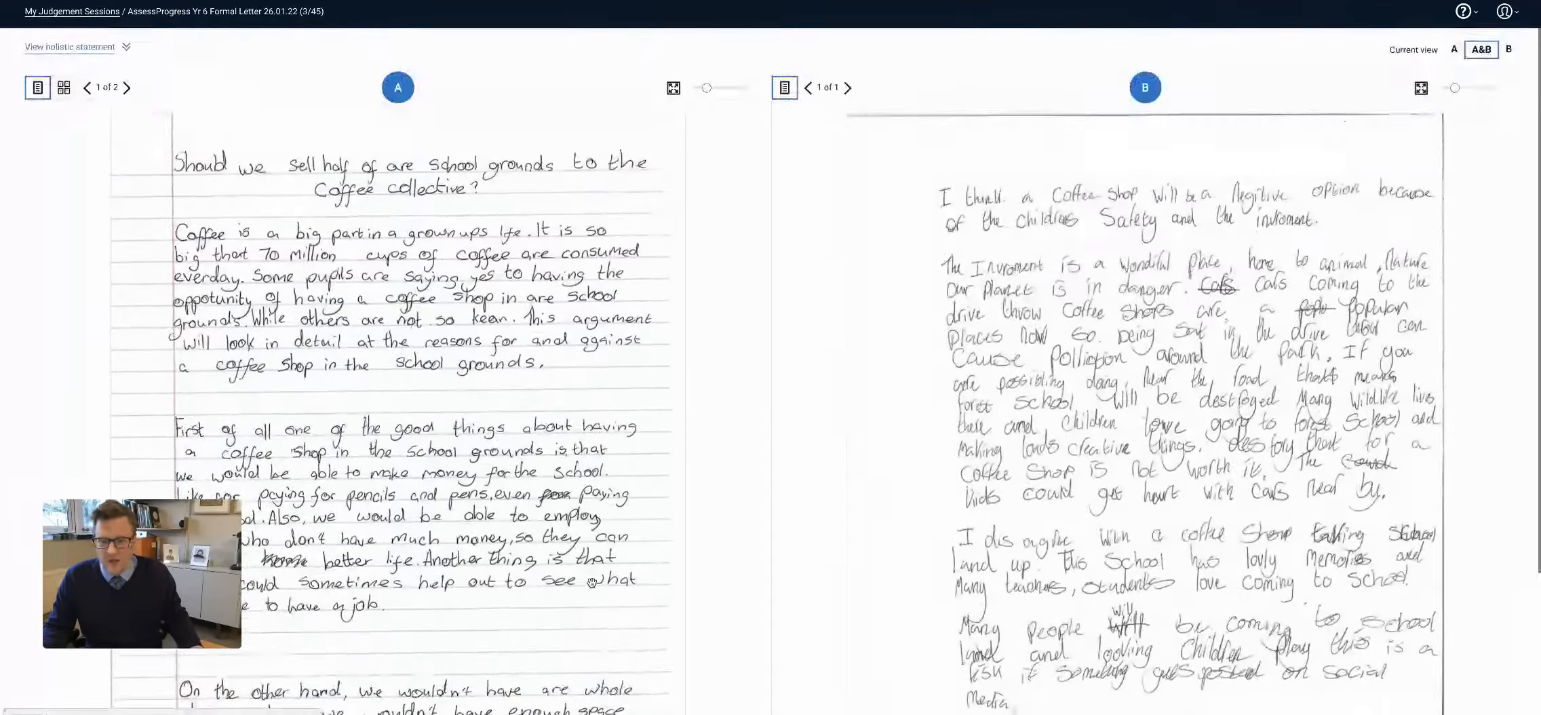
scroll(592, 582, down, 4)
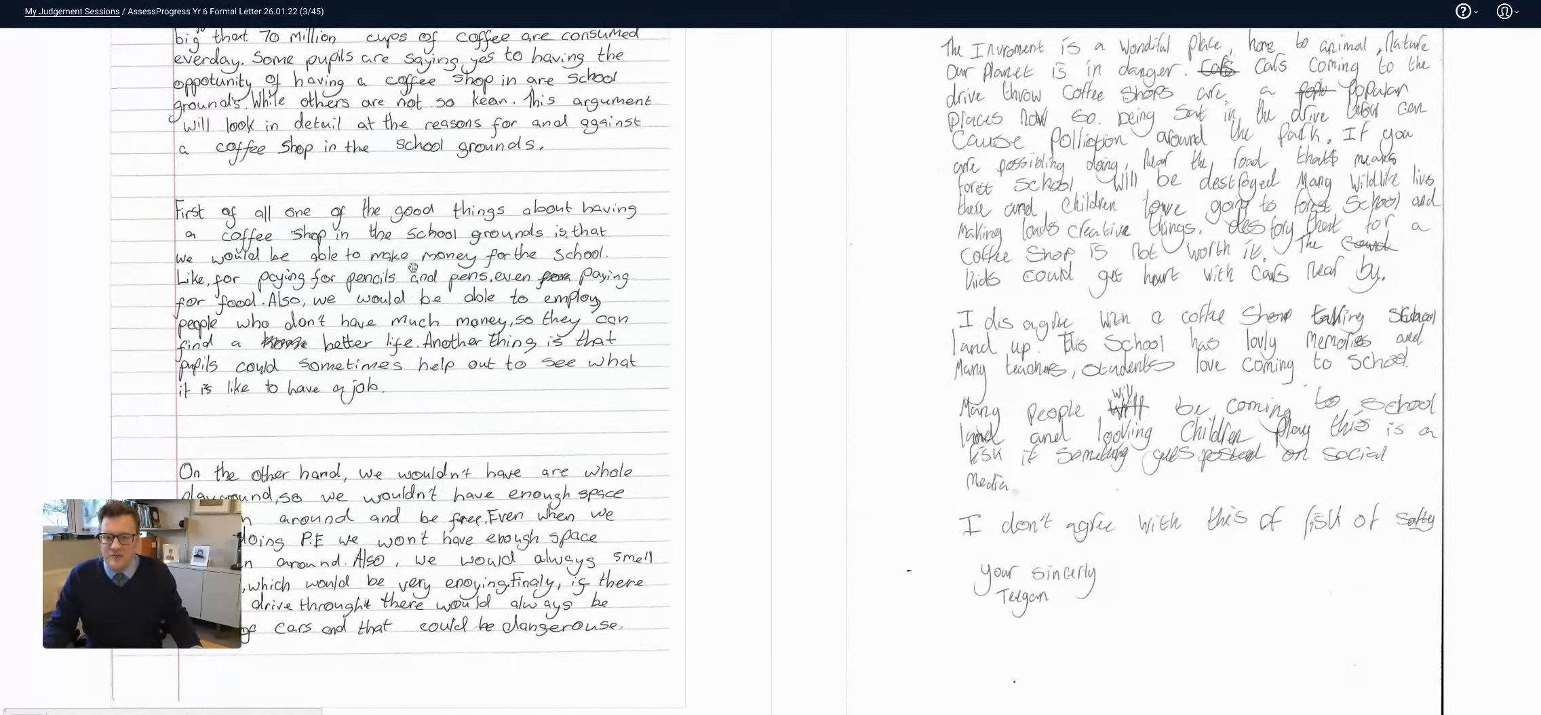
scroll(414, 265, up, 5)
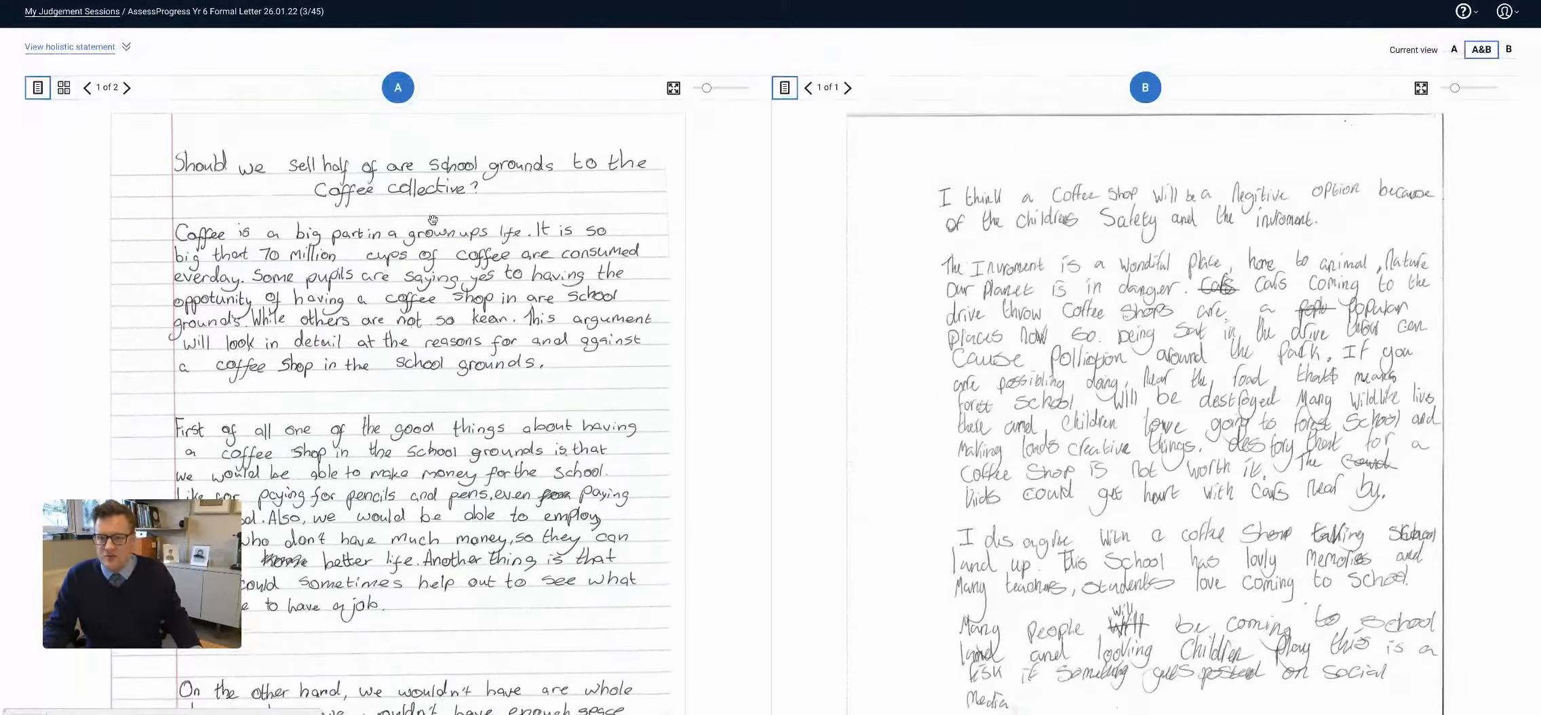
Step: Choose response A as the better letter in the third pair and submit the judgement
click(398, 93)
key(Return)
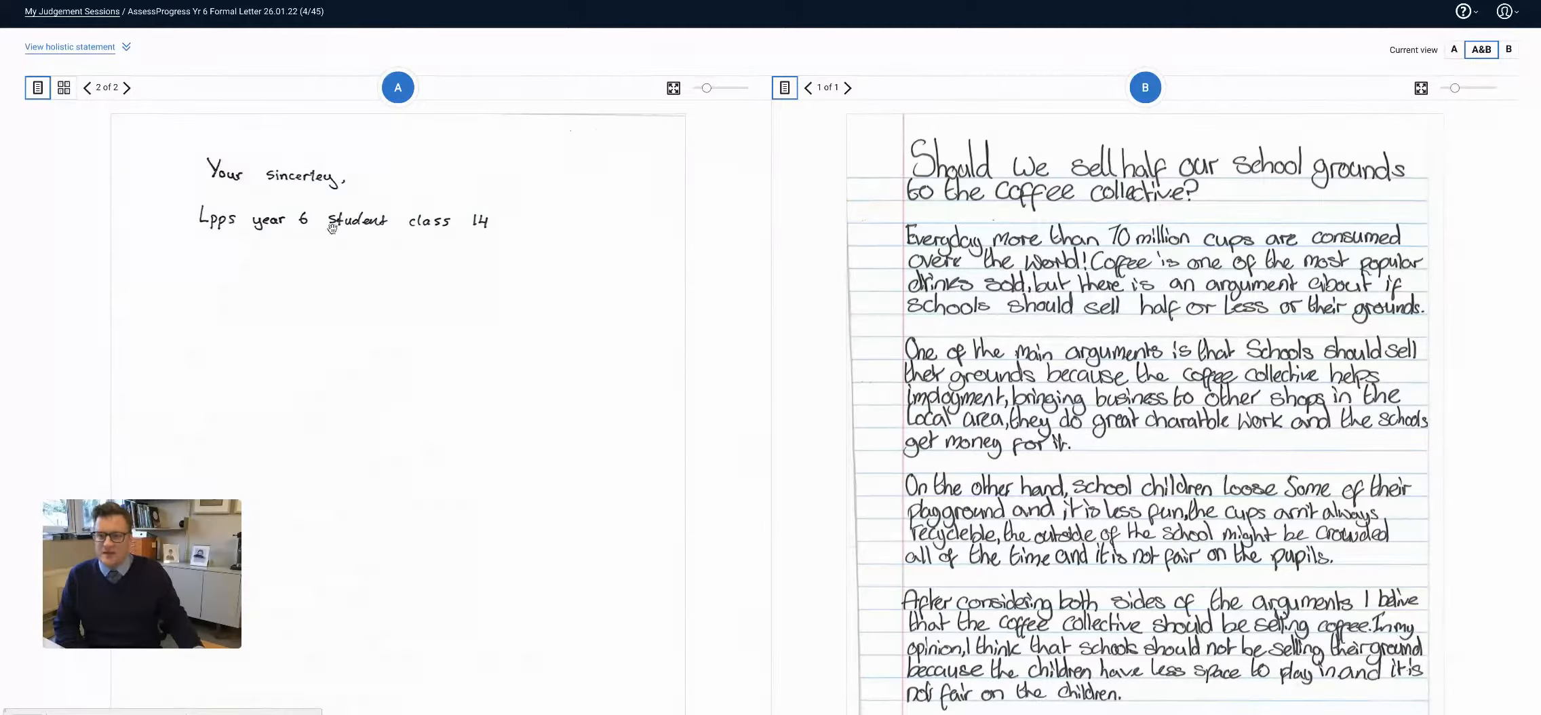
Step: Return response A to its first page in the fourth pair, and submit A as the better letter
click(87, 88)
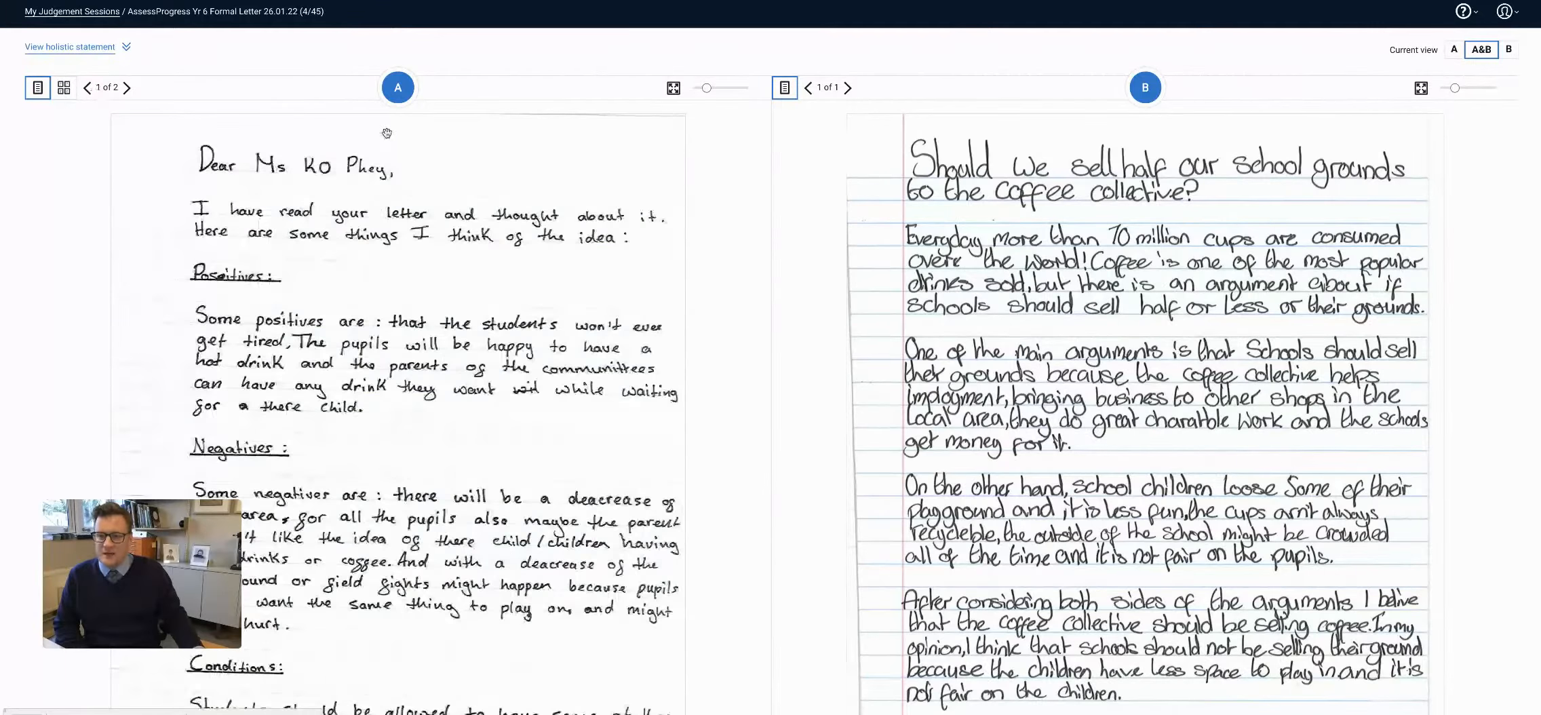
click(400, 90)
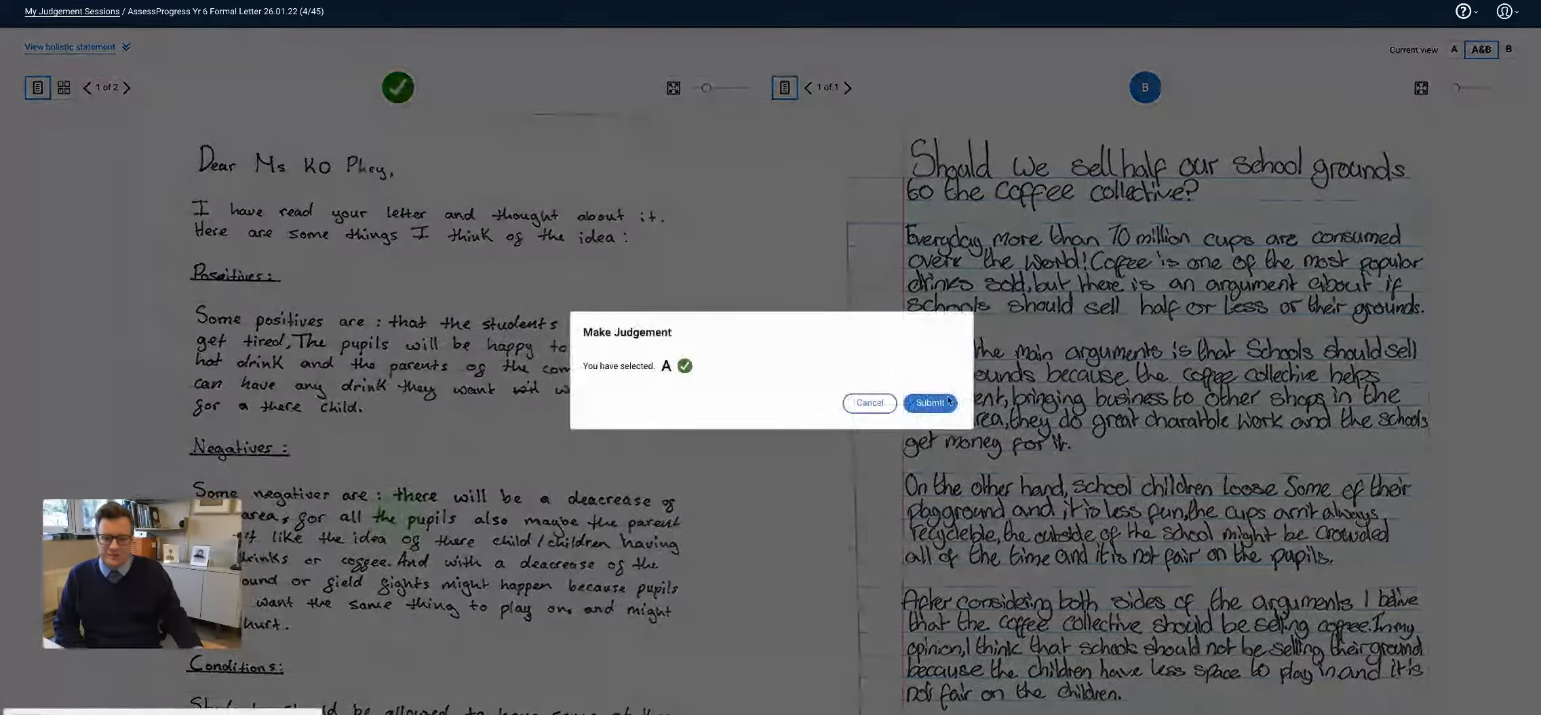
click(933, 405)
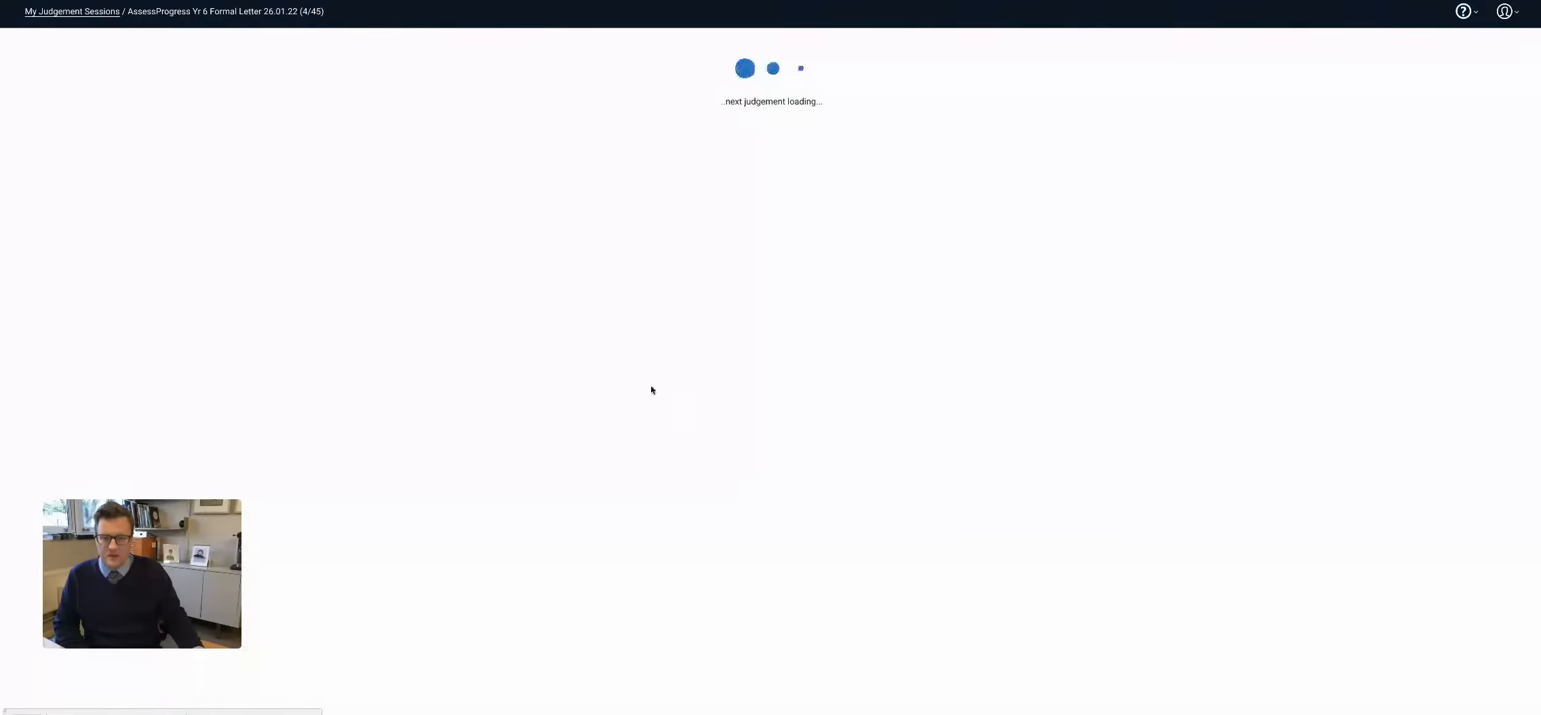